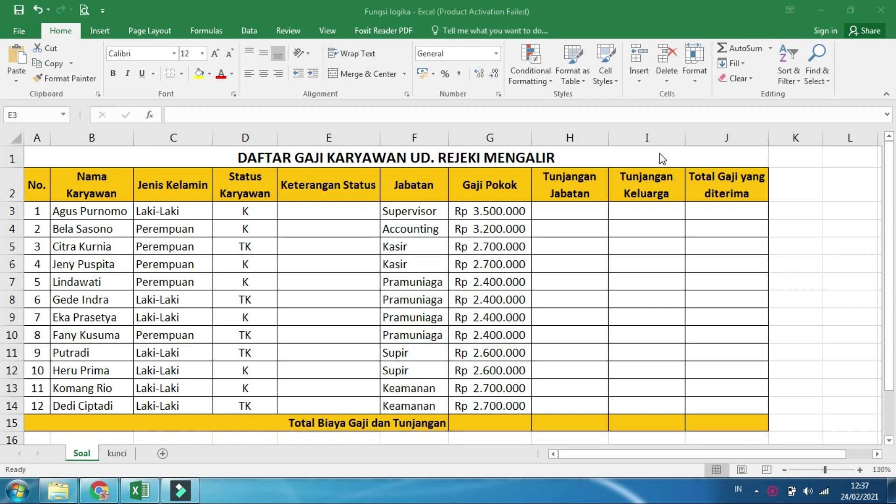
left_click(270, 154)
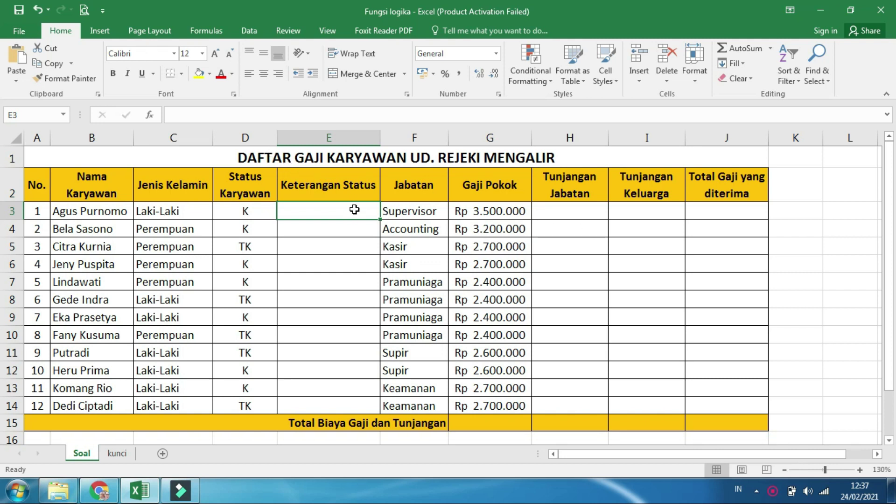
left_click_drag(352, 176, 342, 406)
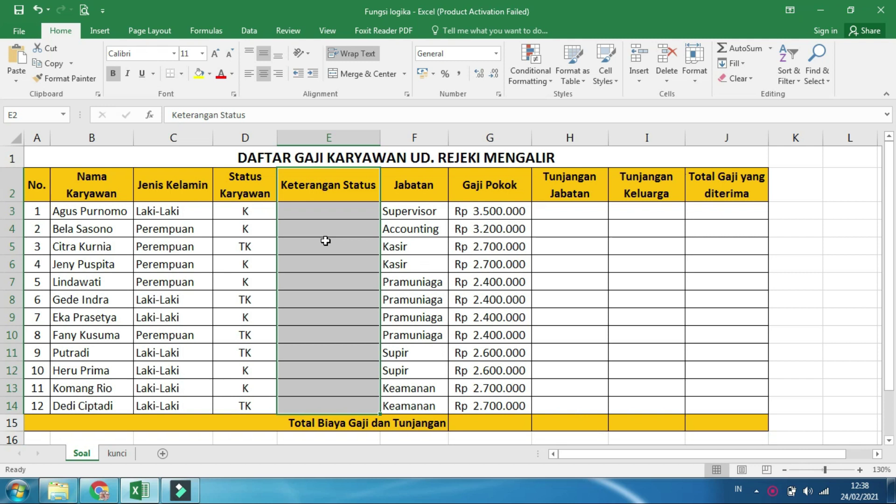
left_click_drag(249, 189, 261, 410)
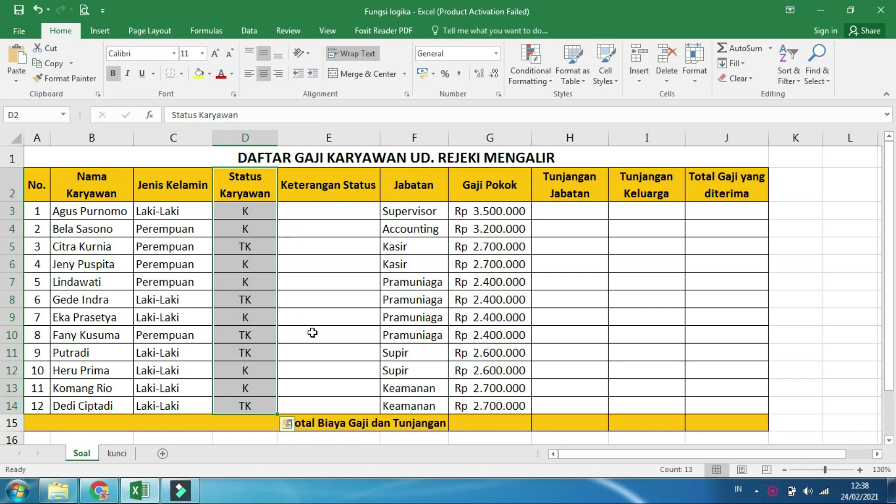
left_click(318, 214)
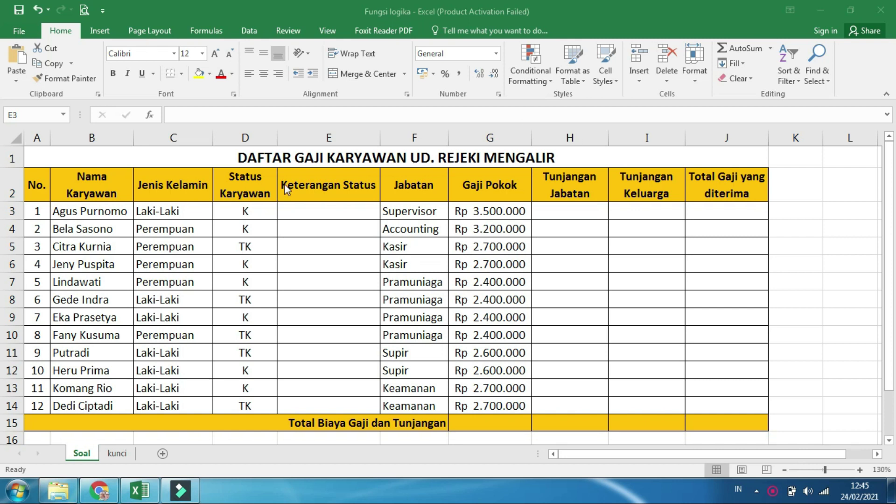
Step: Begin an IF formula in E3 under Keterangan Status with the logical test D3="K"
left_click(310, 216)
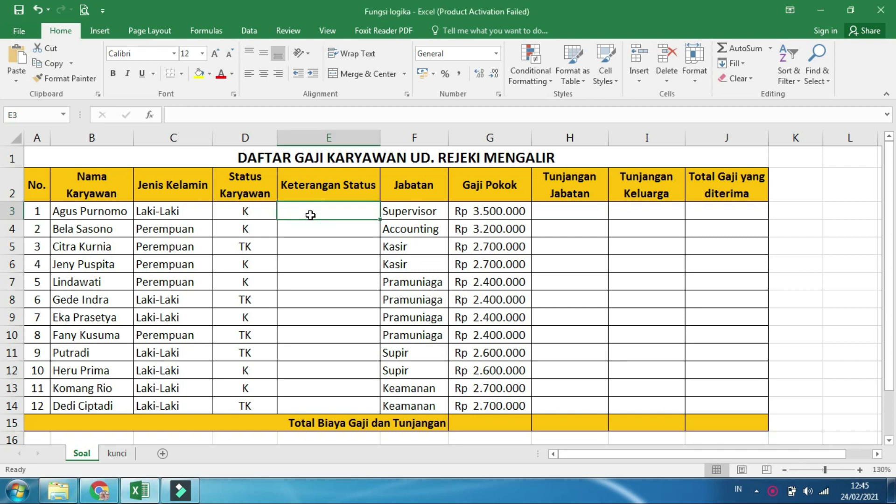
type("=if")
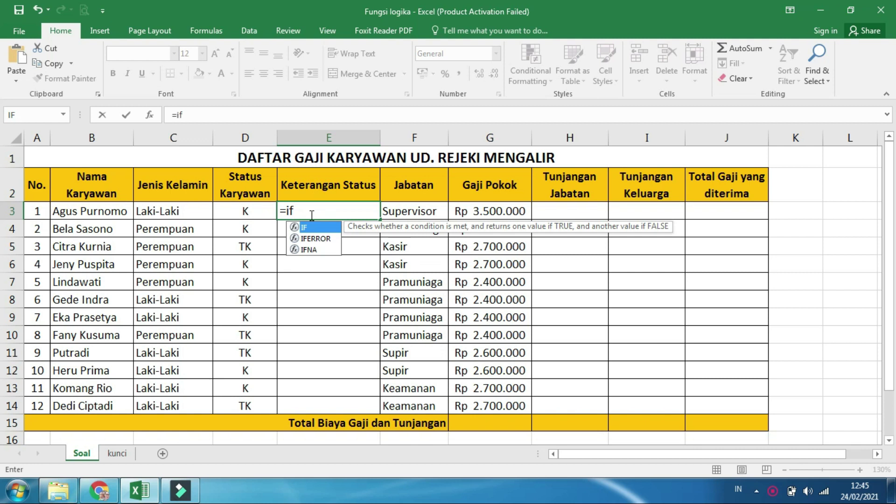
type("(")
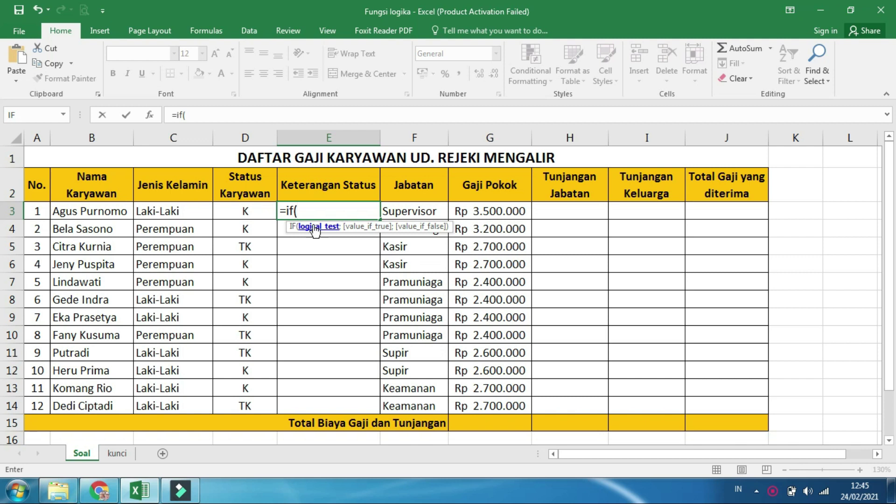
left_click(245, 211)
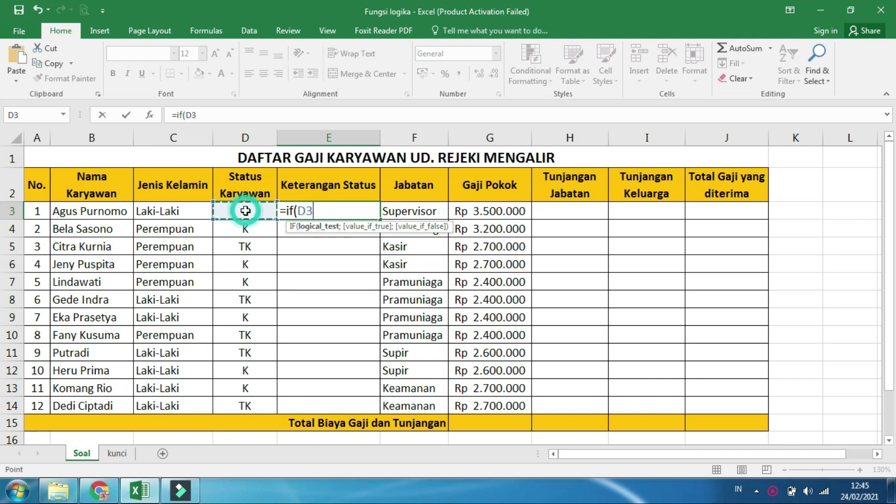
type("=")
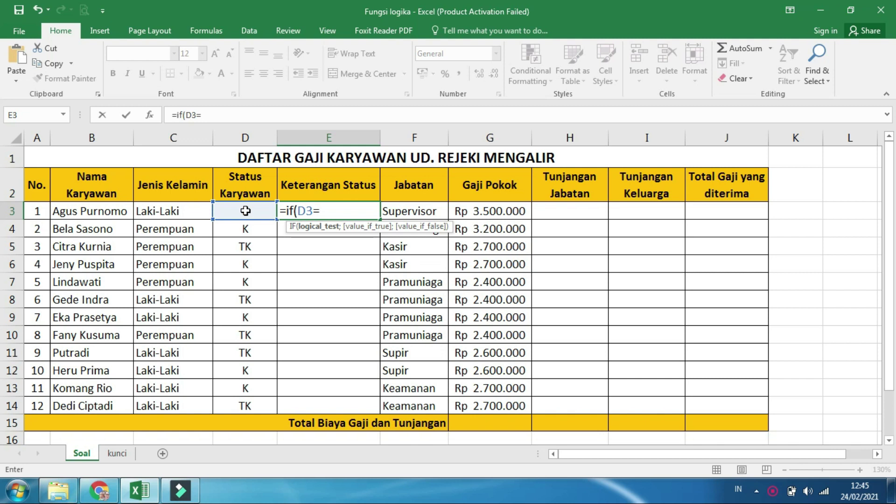
type("\"")
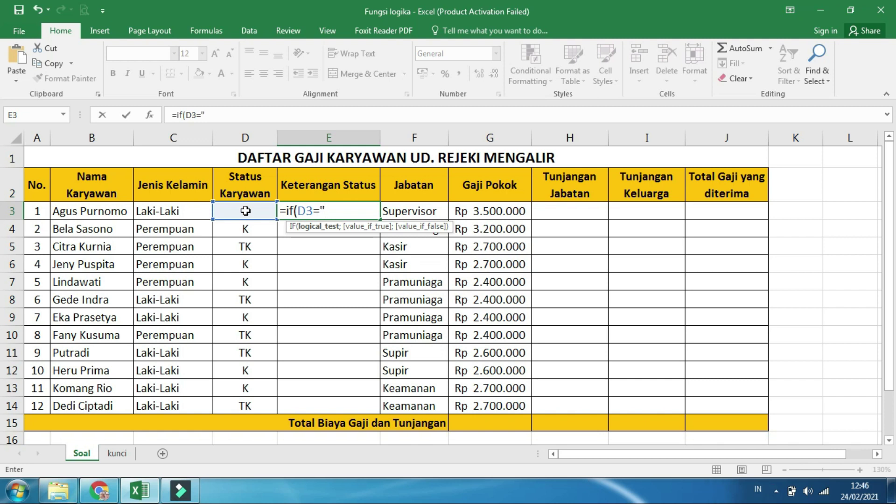
type("K\"")
type(";")
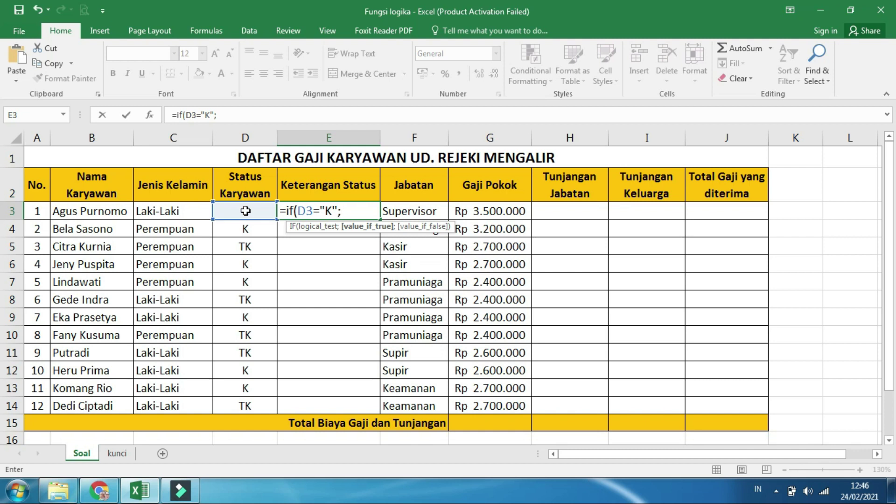
Step: Complete the E3 formula so it returns "Kawin" when true and "Tidak Kawin" when false
type("\"Kawin")
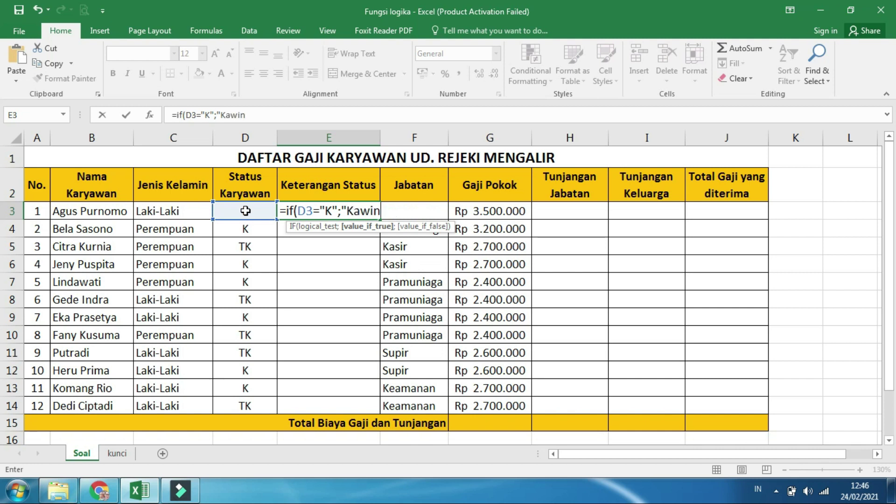
type("\";")
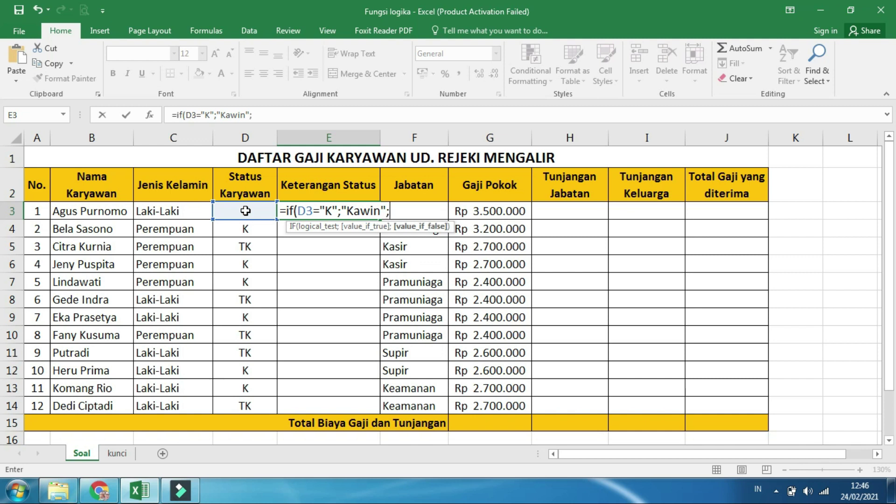
type("\"")
type("Tidak")
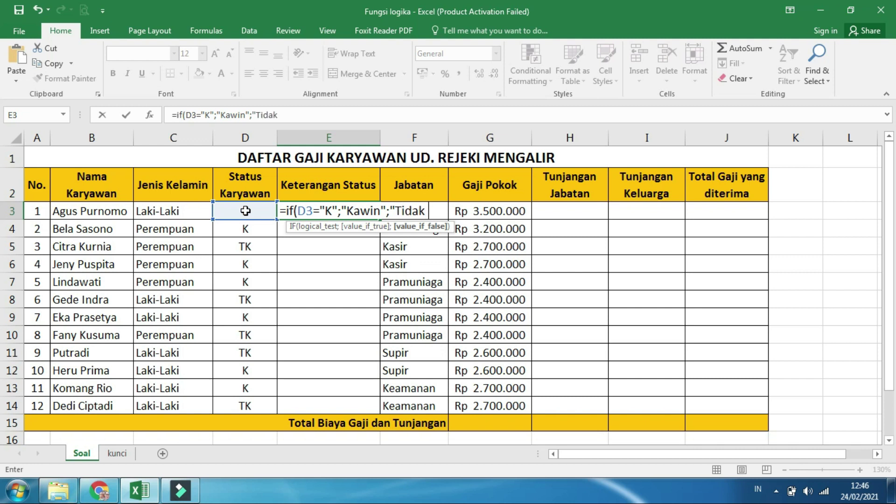
type(" Kawin")
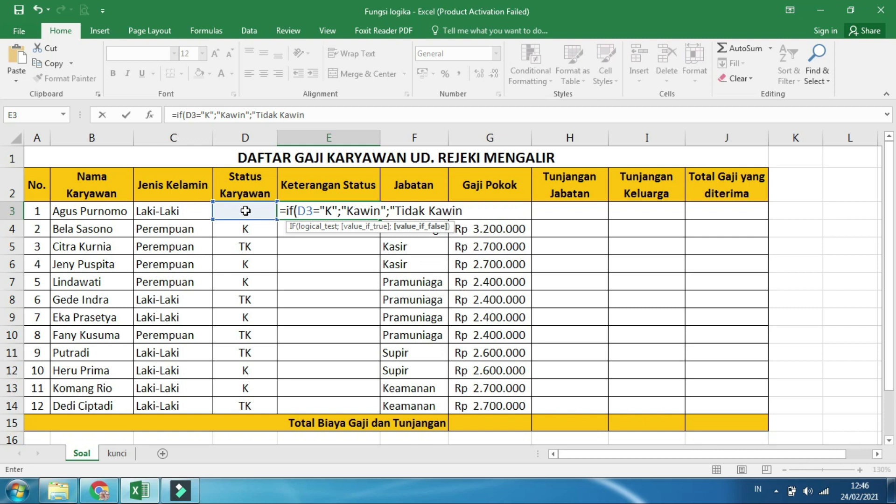
type("\")")
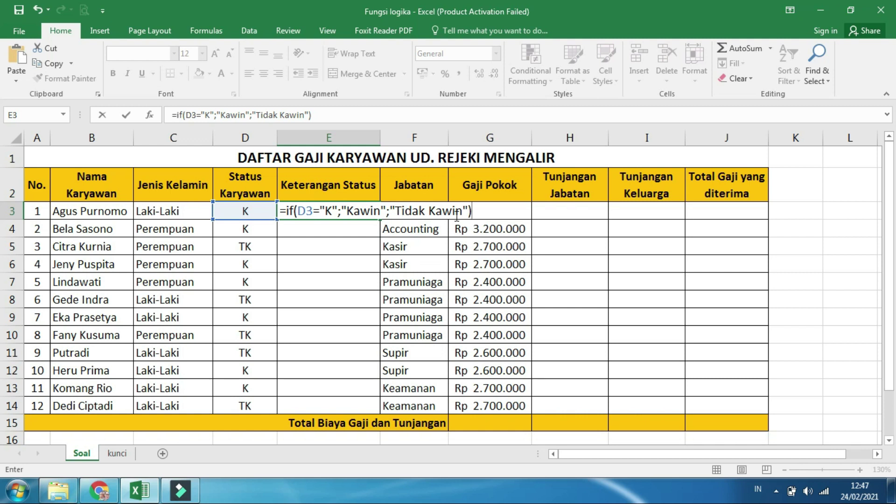
key("Return")
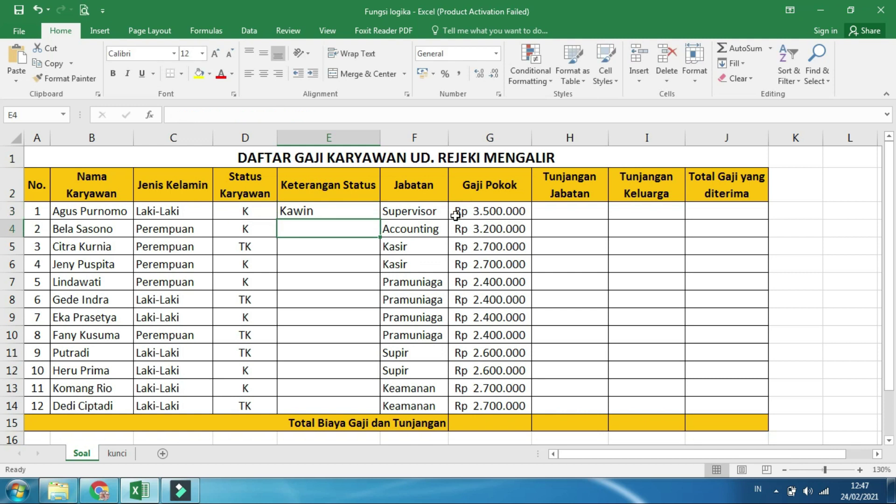
Step: Remove the quotation marks around K in the logical test of the E3 formula
left_click(371, 208)
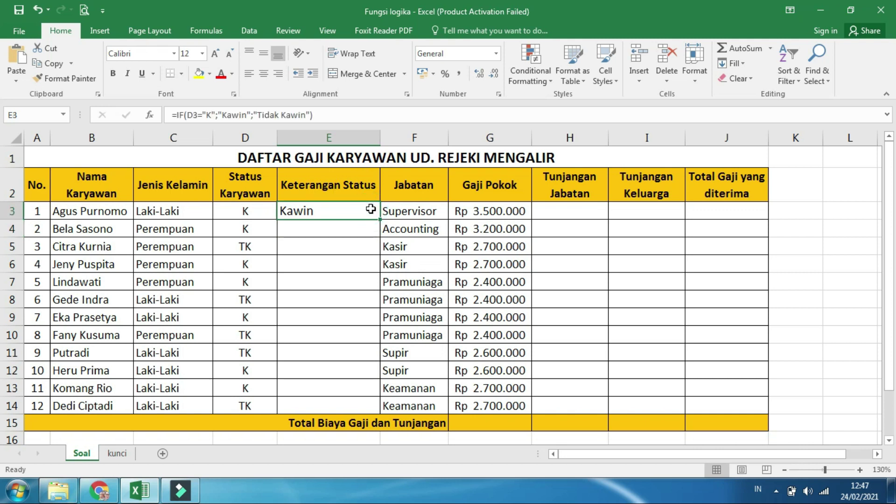
double_click(347, 211)
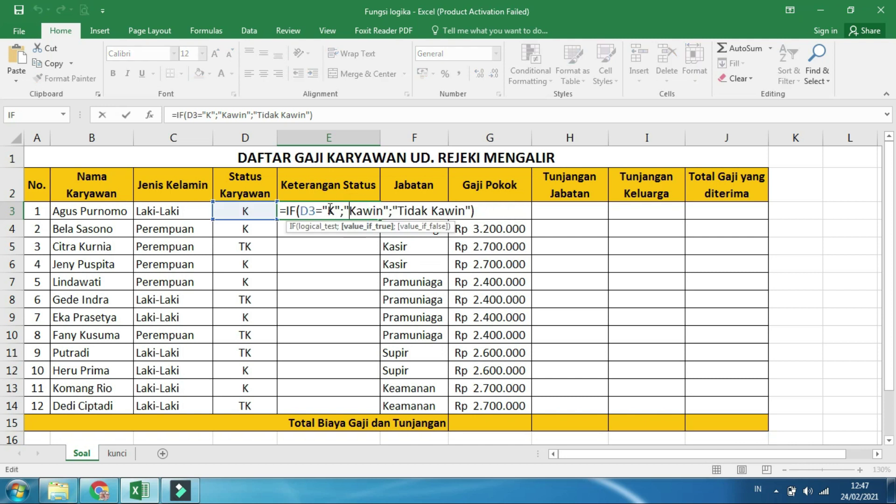
left_click(329, 209)
left_click(339, 209)
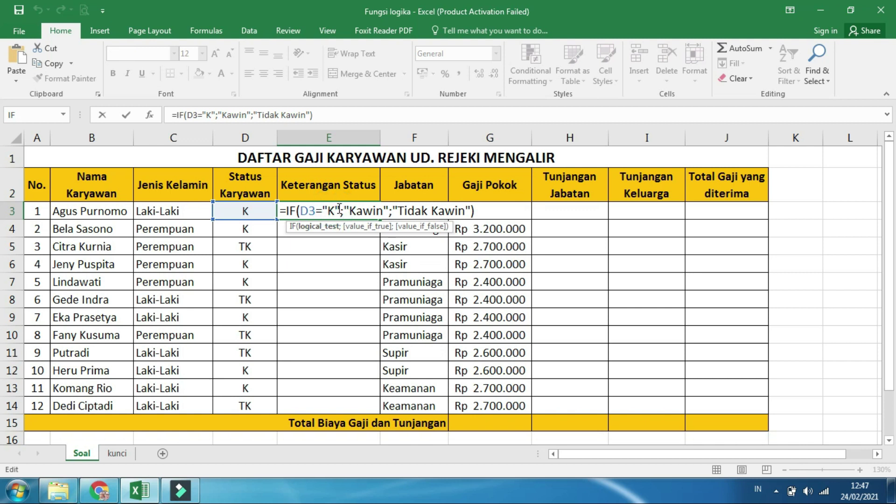
key("Delete")
left_click(327, 210)
key("BackSpace")
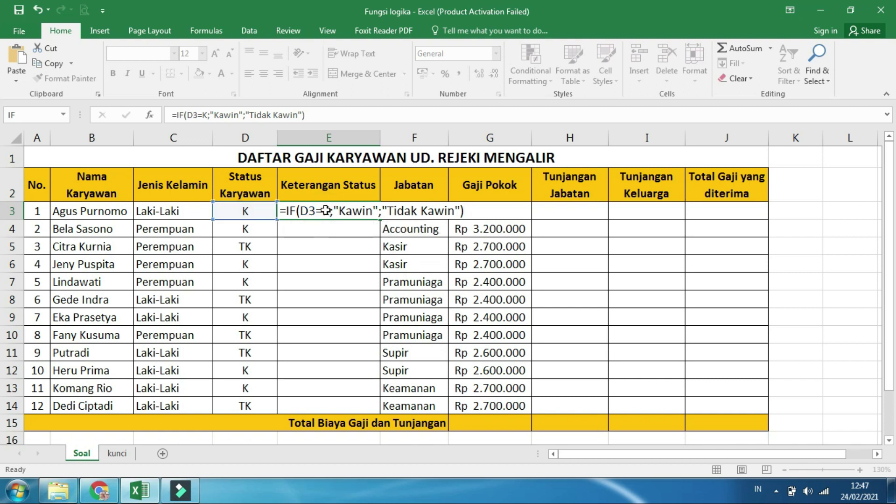
key("Return")
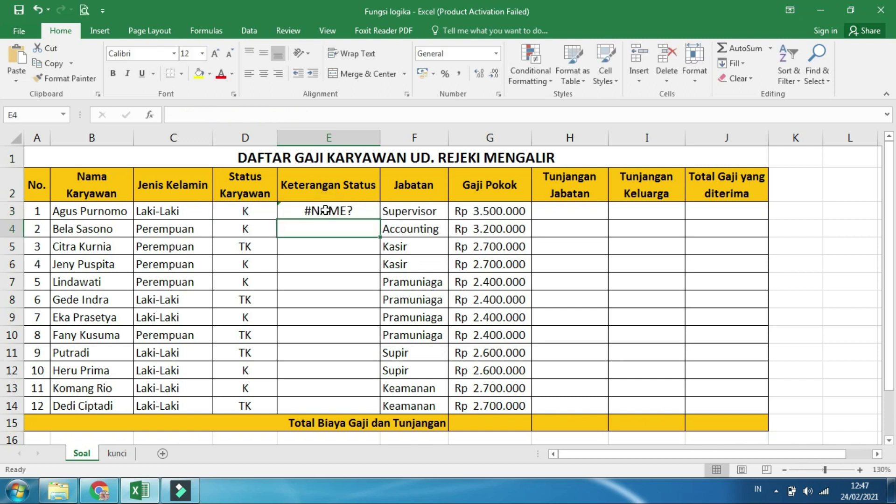
Step: Put the quotation marks back around K in the E3 formula so the test reads D3="K"
left_click(374, 211)
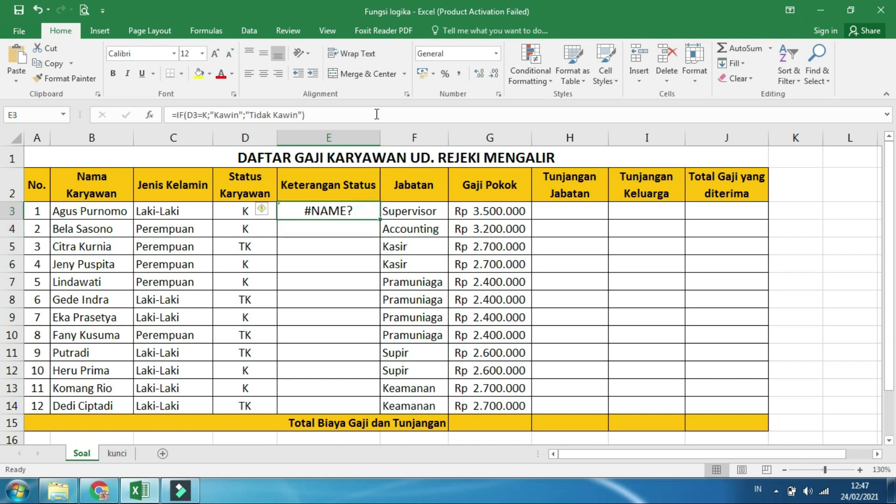
left_click(205, 114)
type("\"")
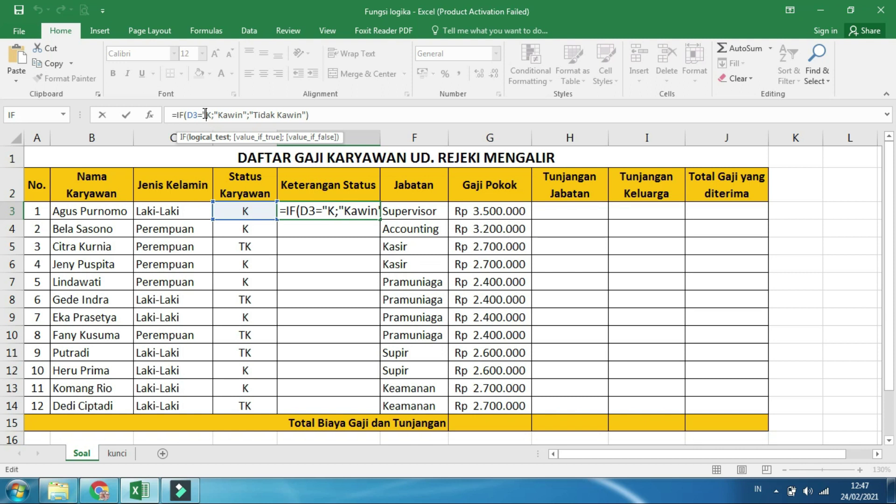
left_click(211, 115)
type("\"")
key("Return")
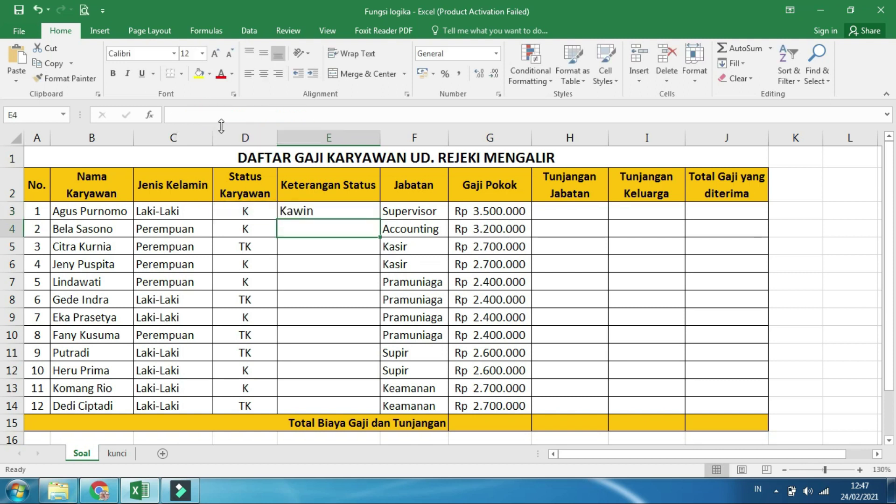
Step: Fill the Keterangan Status formula from E3 down to E14 and check the results against the Status Karyawan codes
left_click(344, 212)
left_click_drag(382, 219, 377, 412)
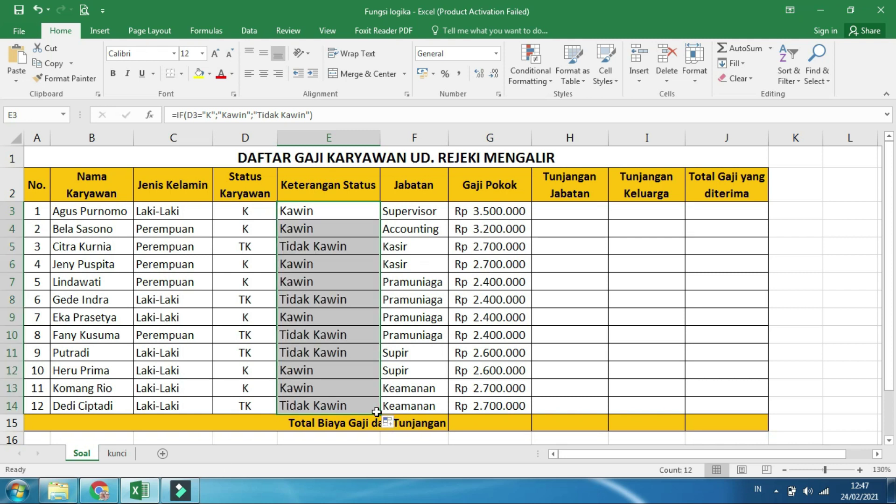
left_click(262, 253)
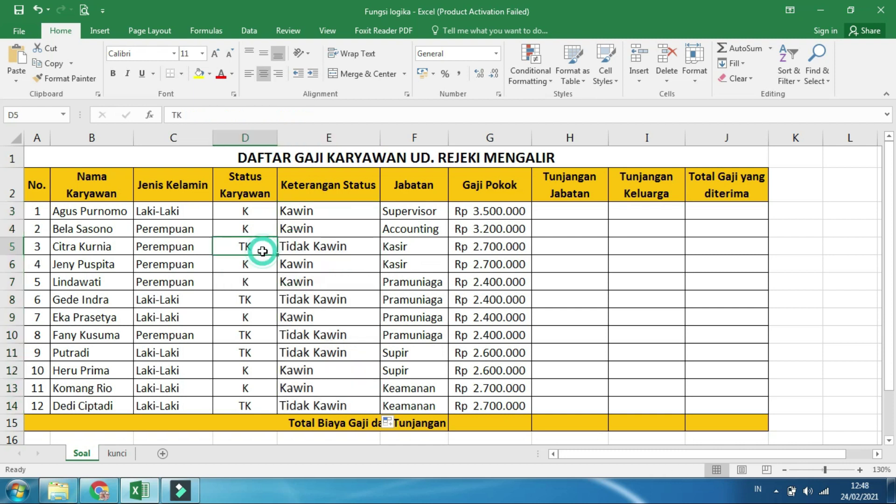
left_click(341, 247)
left_click(270, 294)
left_click(289, 300)
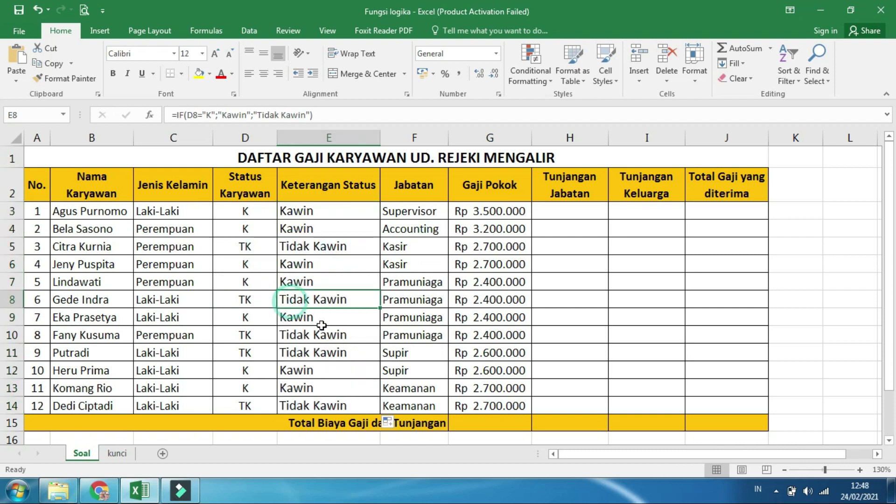
left_click(322, 326)
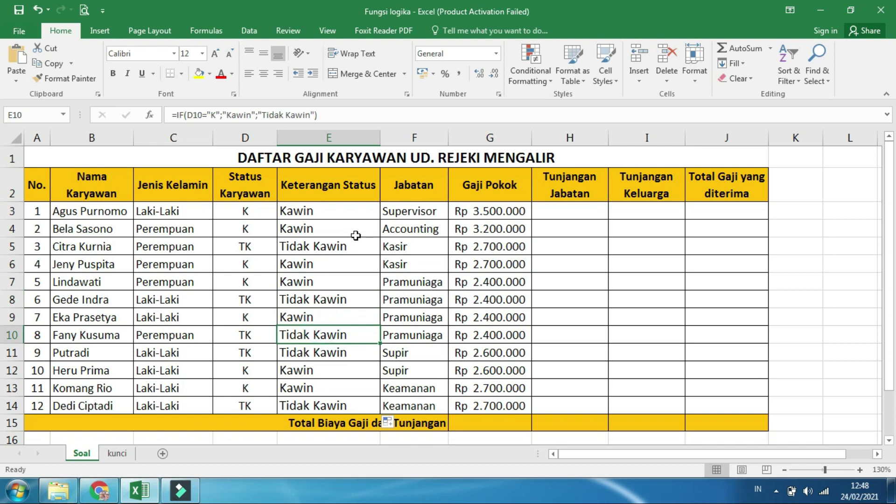
double_click(351, 213)
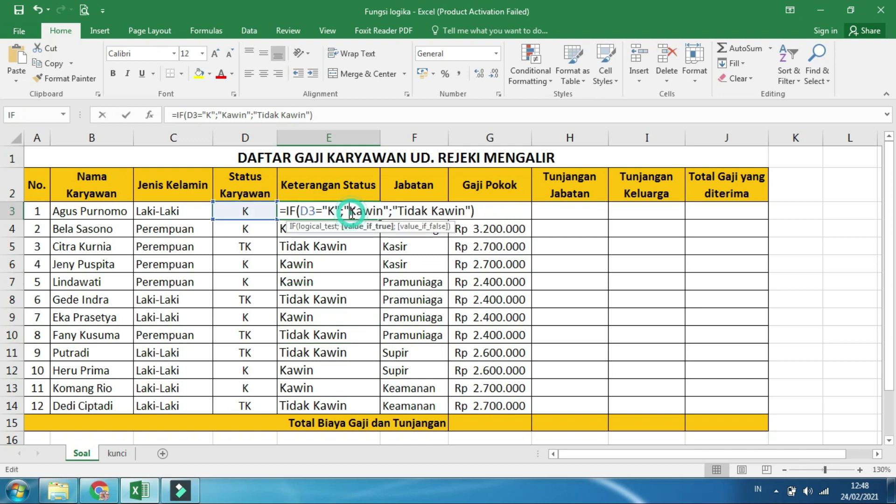
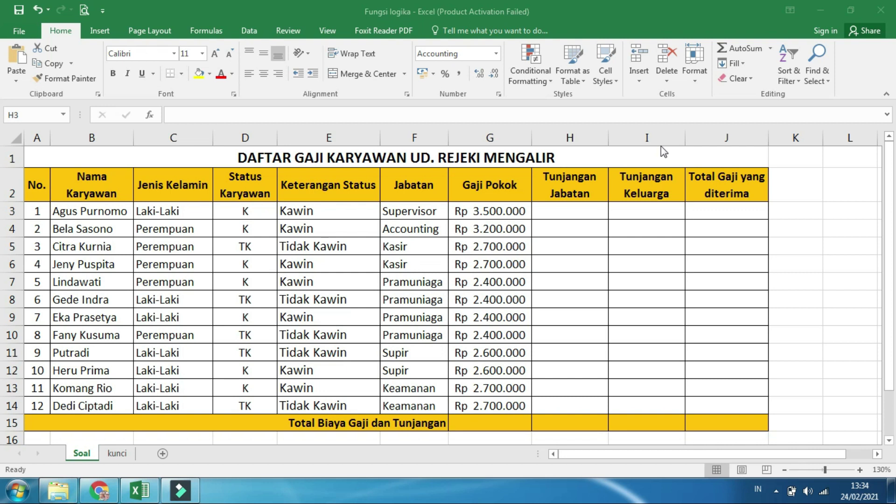
Step: Start an IF formula in H3 that tests F3="Supervisor" and returns 700000 when true
left_click(591, 137)
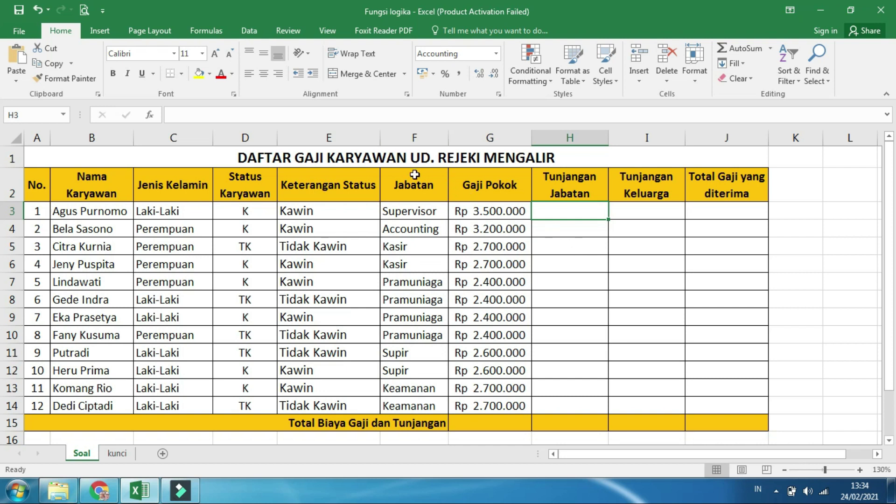
left_click(422, 138)
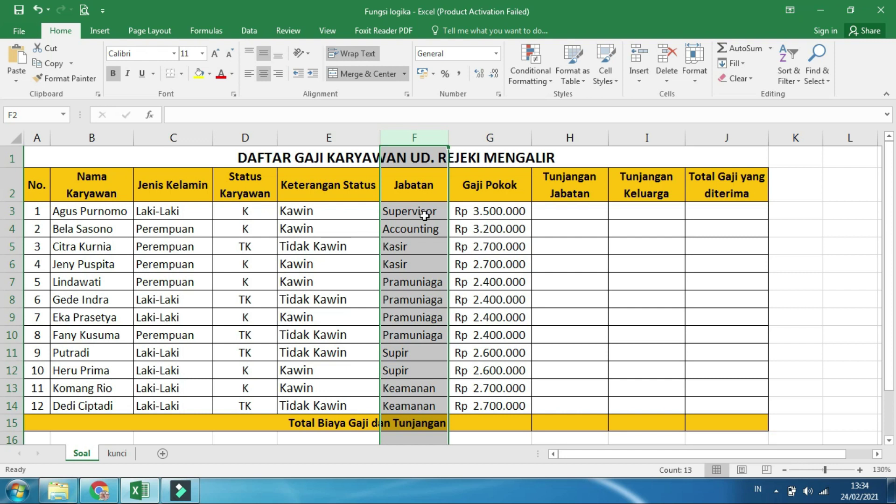
left_click(553, 208)
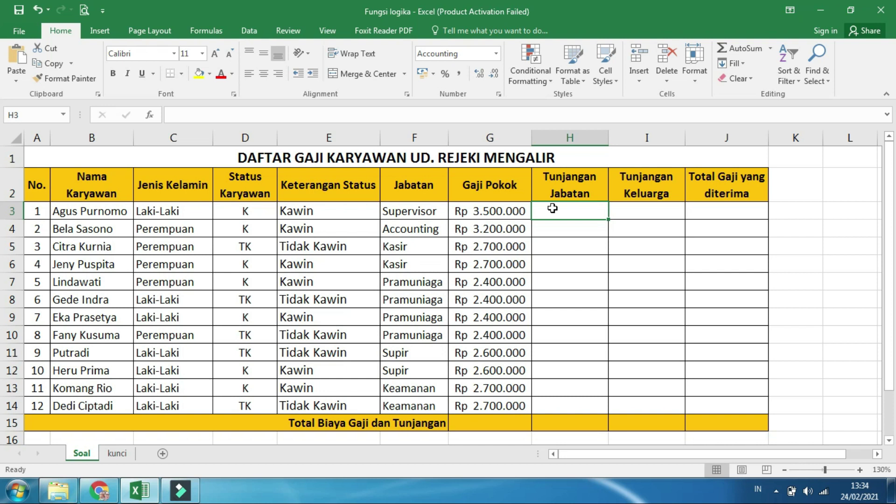
type("=i")
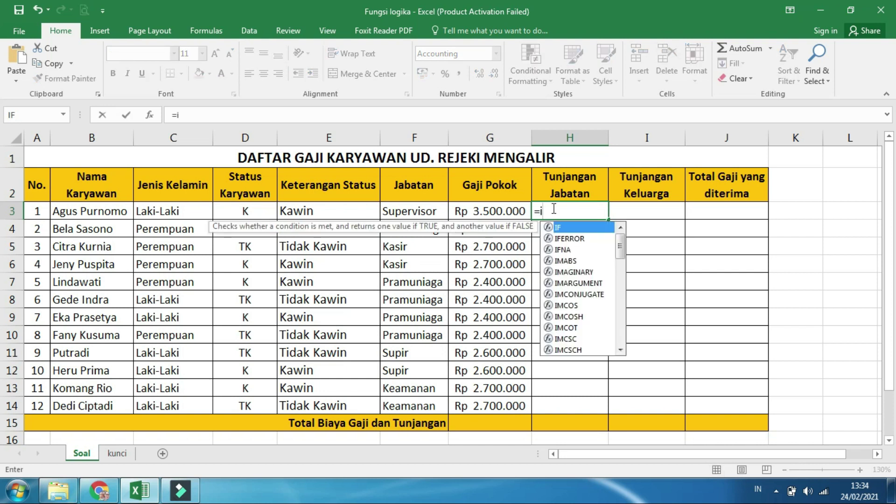
type("f(")
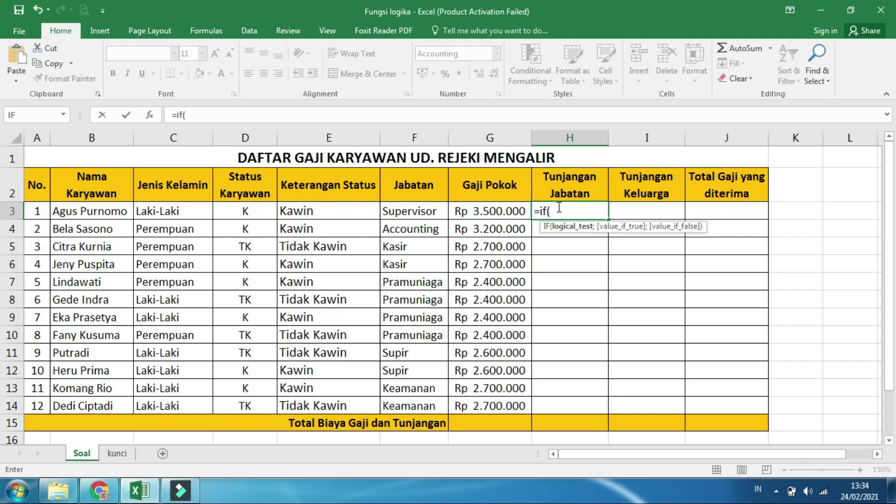
left_click(434, 214)
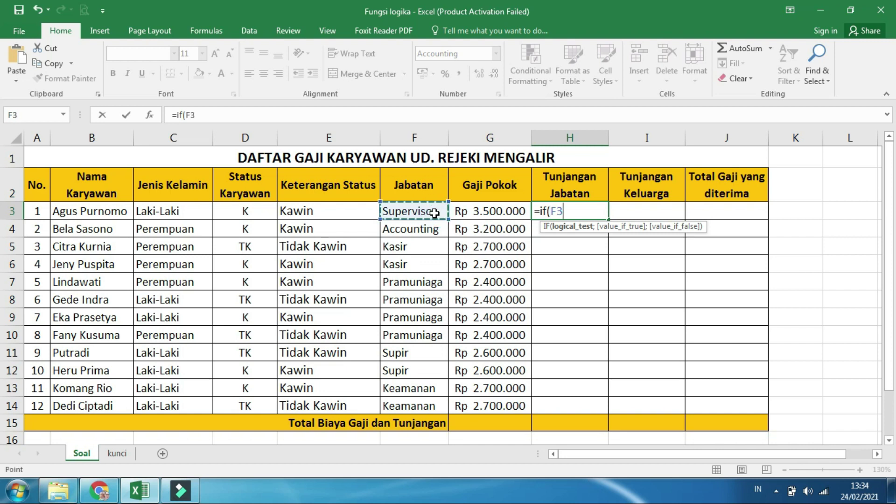
type("=\"Supervisor\"")
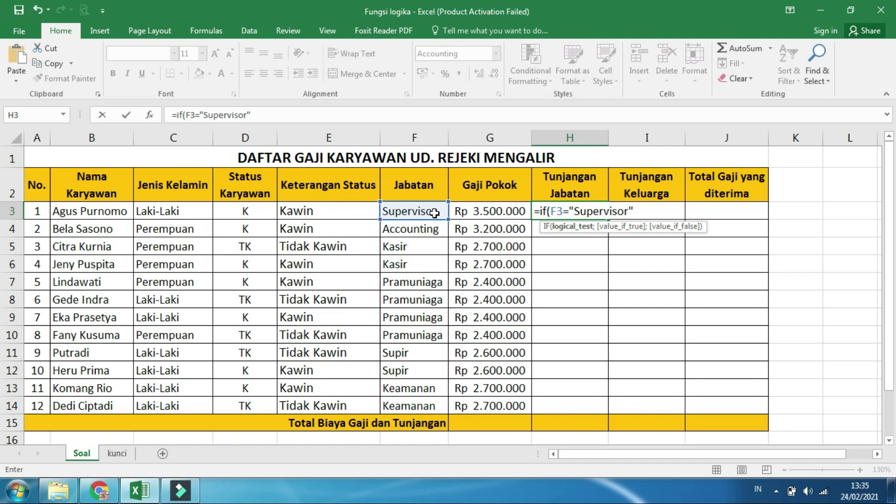
type(";")
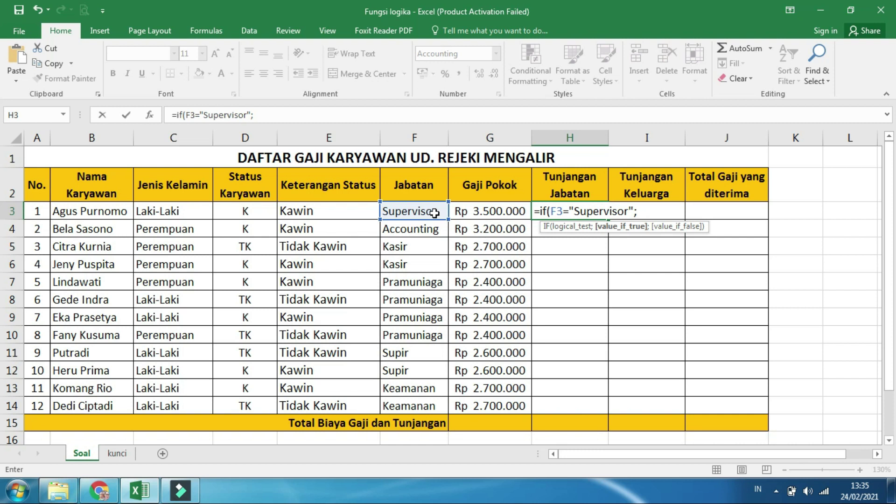
type("700000")
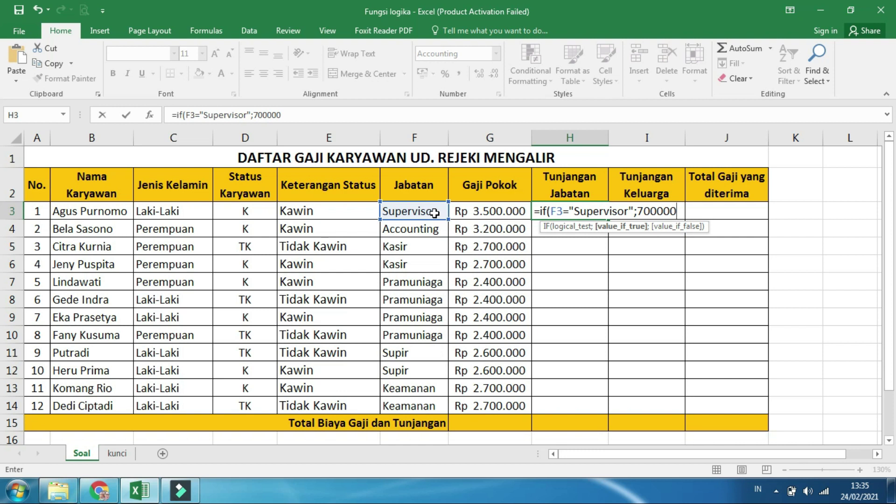
type(";")
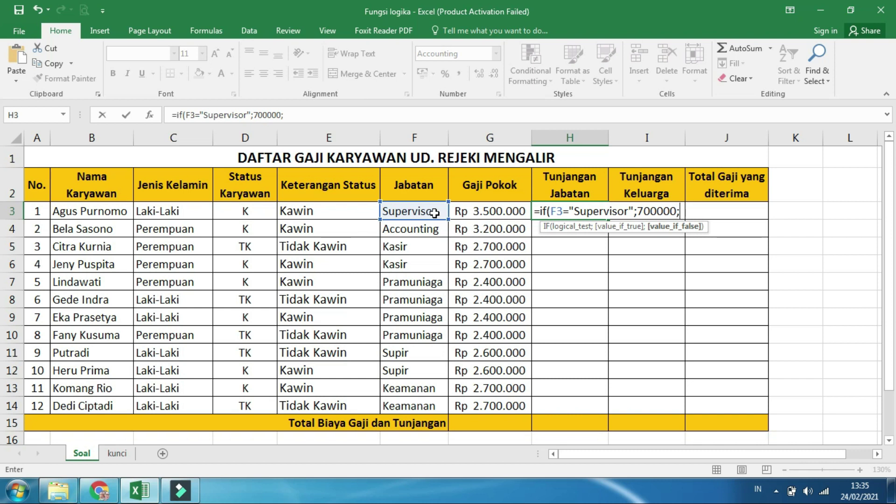
Step: Nest a second IF in the H3 formula that tests F3="Accounting" and returns 600000 when true
type("if(")
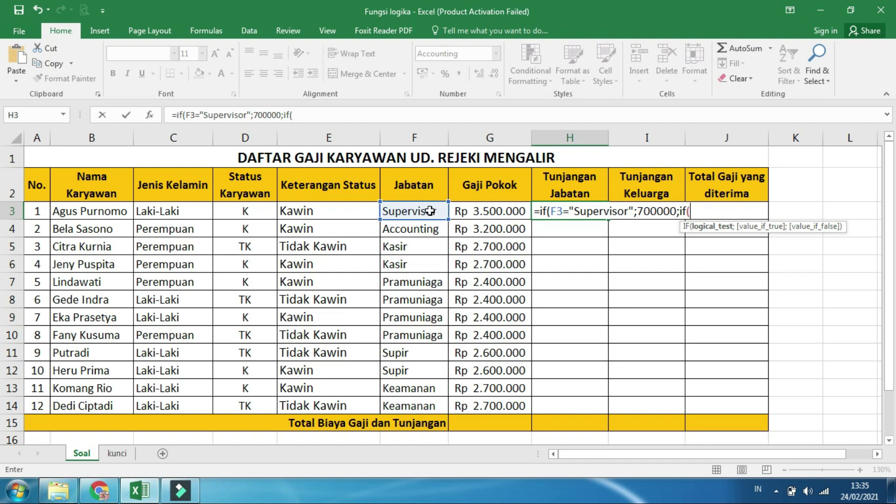
left_click(429, 211)
type("=\"")
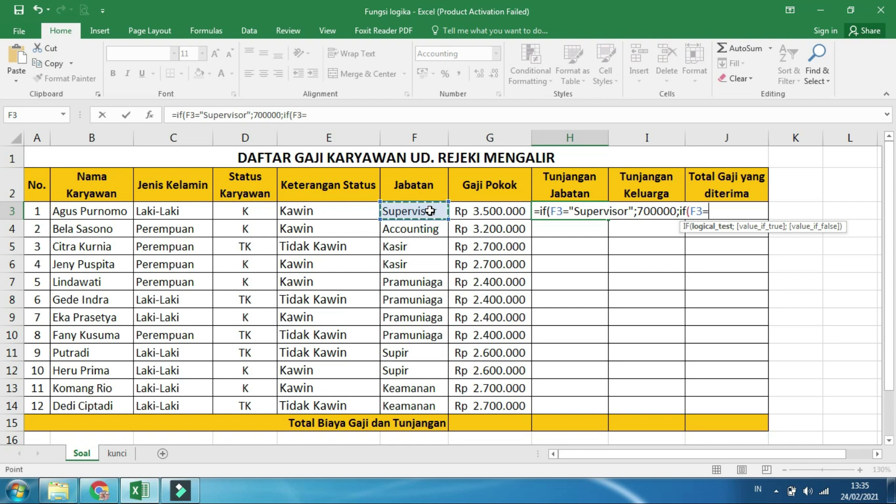
type("Accounti")
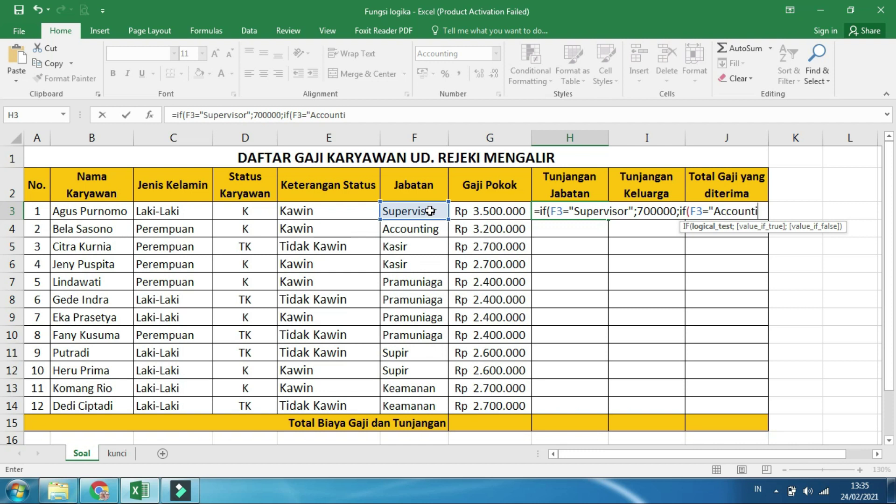
type("ng\";")
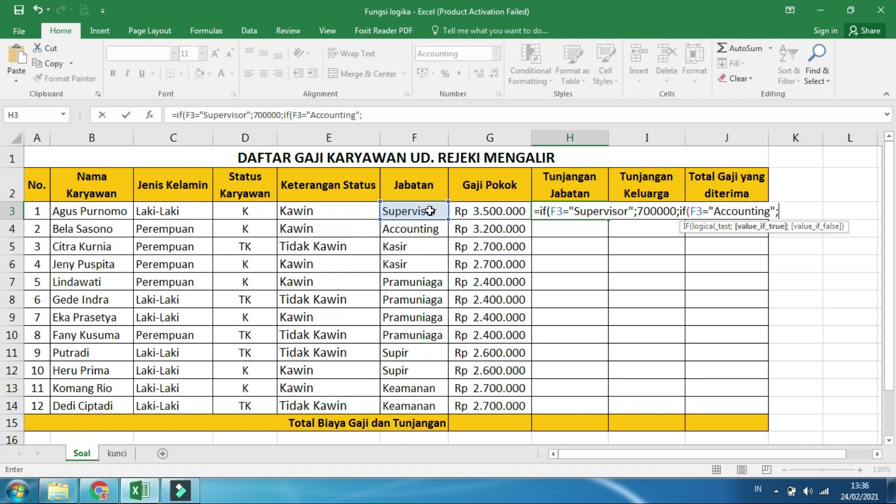
type("600000")
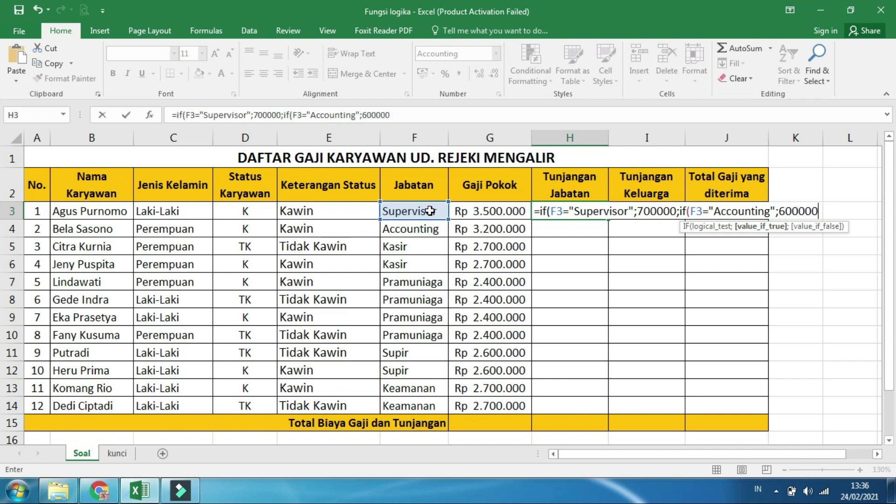
type(";")
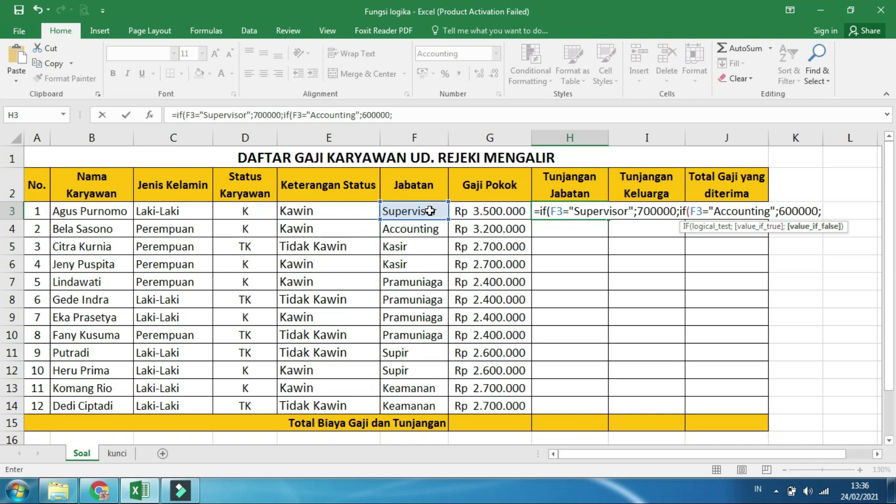
Step: Nest a third IF in the H3 formula that tests F3="Kasir" and returns 400000 when true
type("if(")
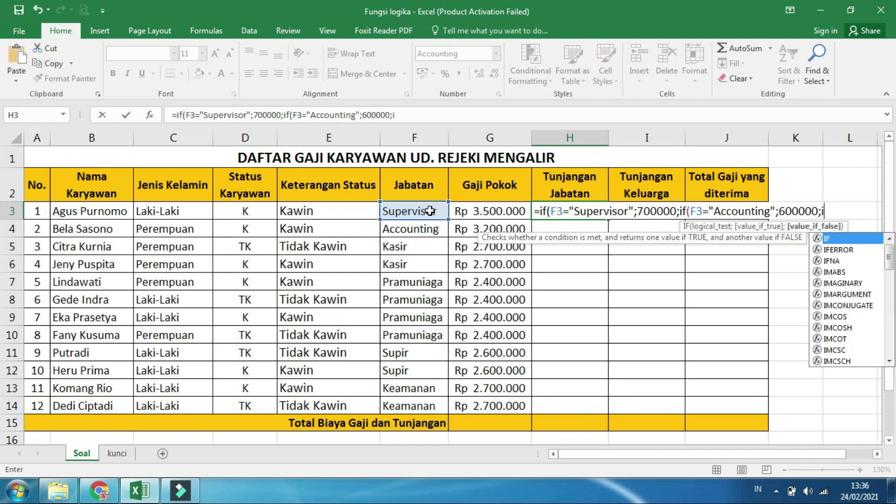
left_click(429, 211)
type("=\"Kasir")
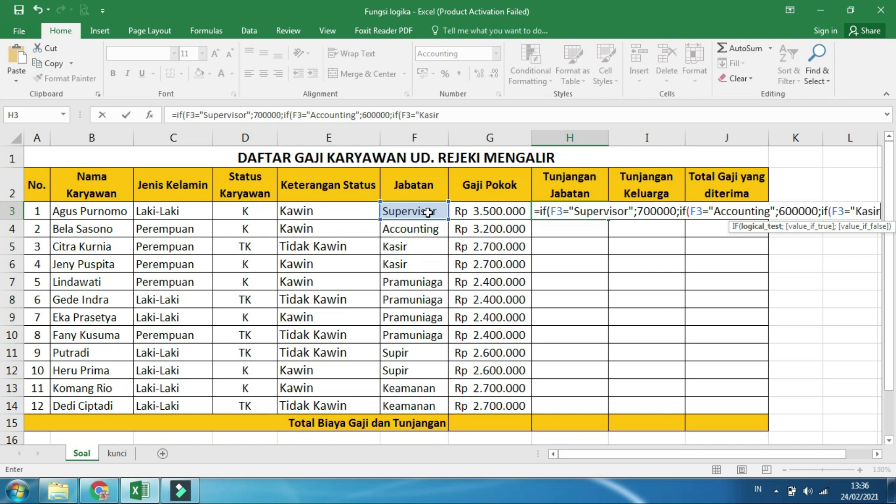
type("\"")
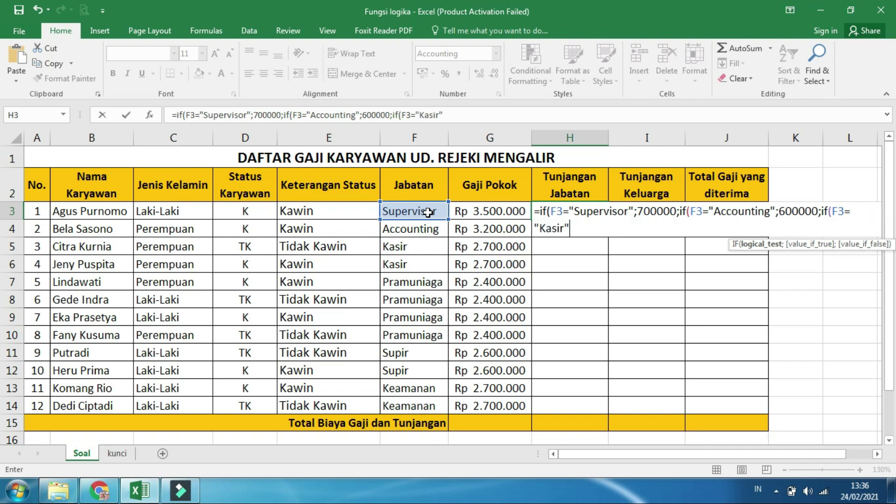
type(";400000")
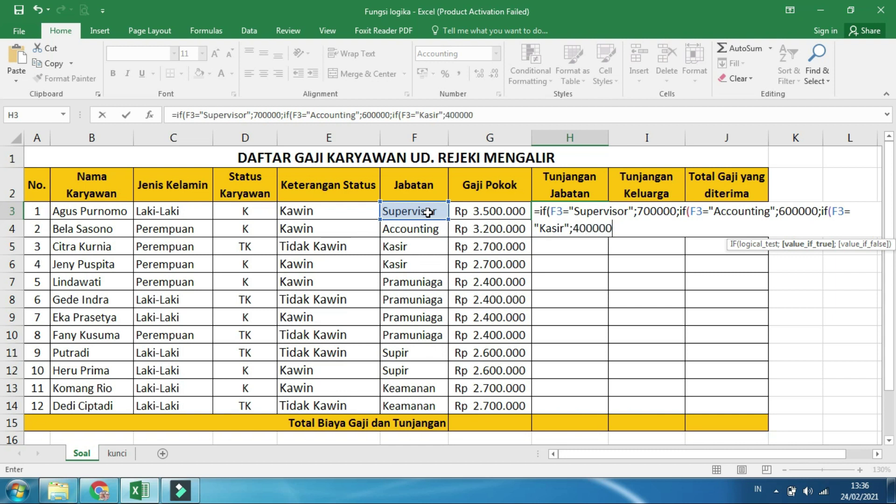
type(";")
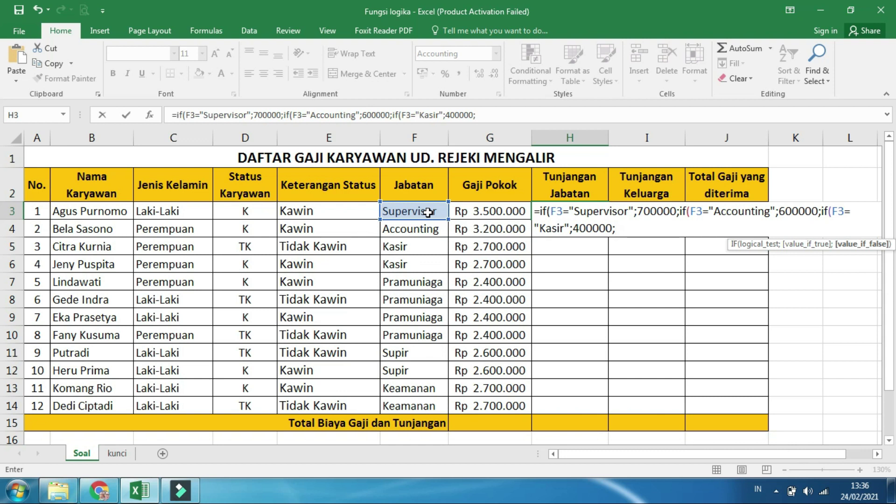
Step: Nest a fourth IF in the H3 formula that tests F3="Pramuniaga" and returns 250000 when true
type("if(")
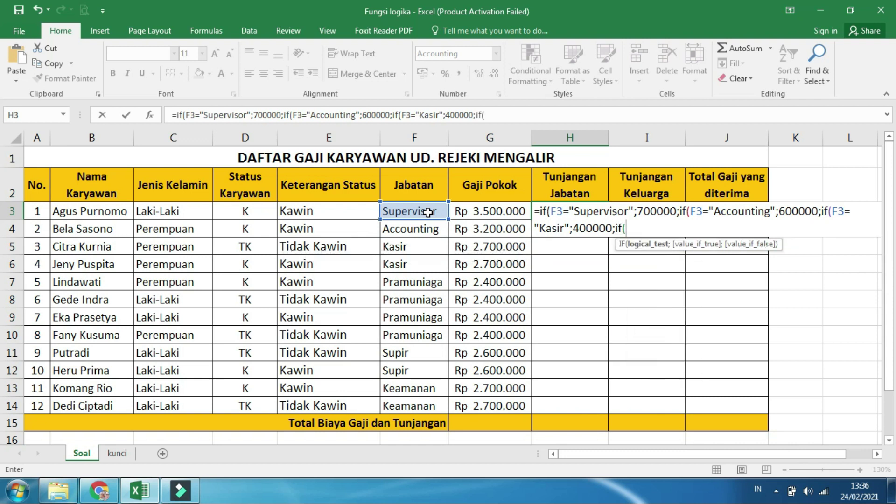
left_click(428, 213)
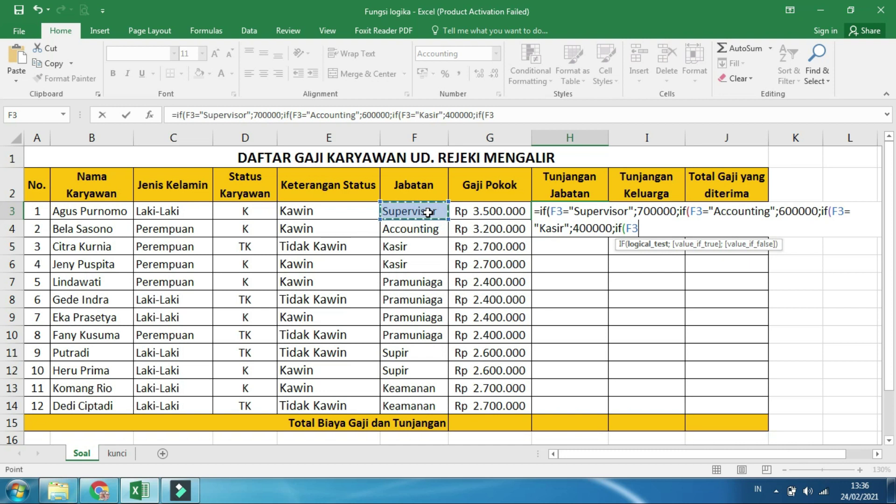
type("=\"")
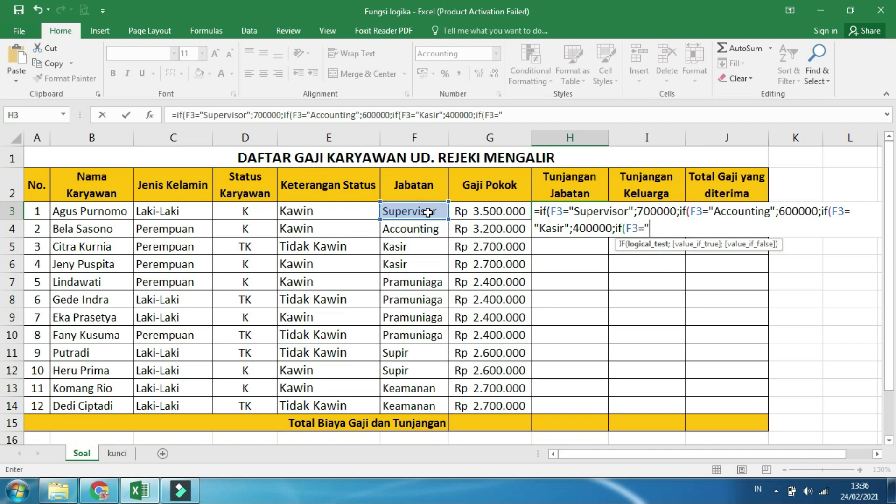
type("Pramuniaga\";")
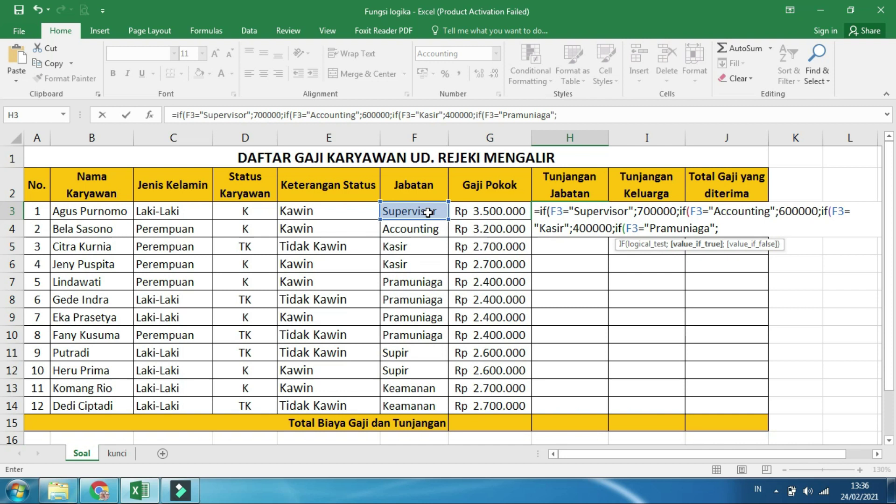
type("25")
type("0000")
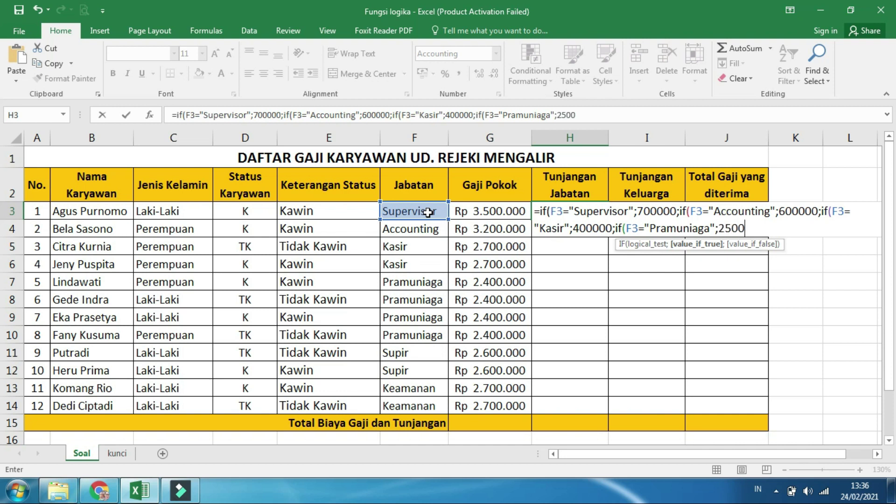
Step: Nest a fifth IF in the H3 formula that tests F3="Supir" and returns 350000 when true
type(";if(")
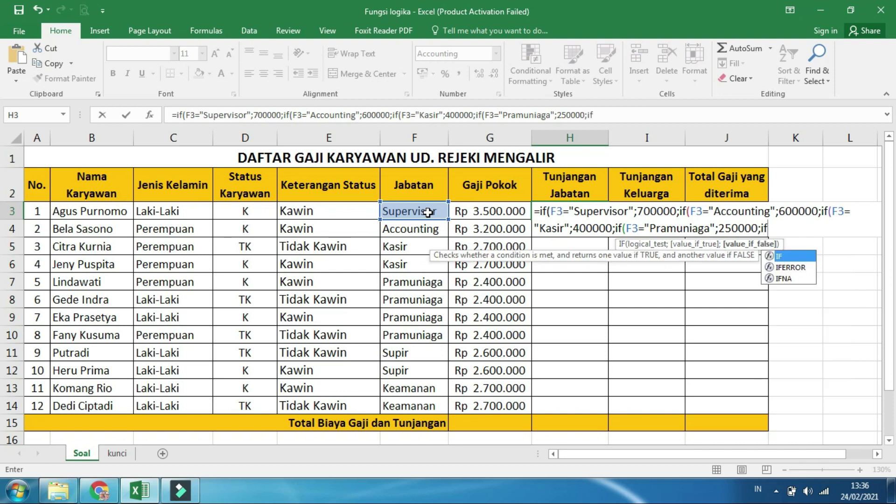
left_click(428, 213)
type("=\"")
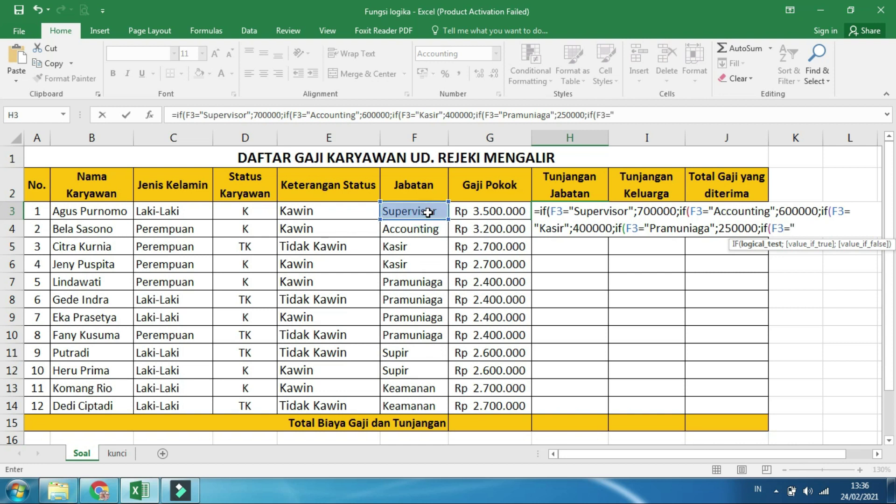
type("Supir\"")
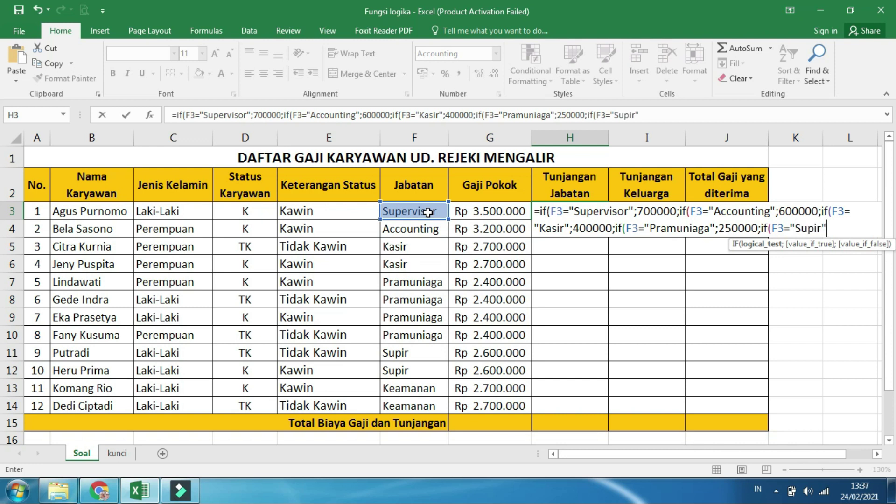
type(";")
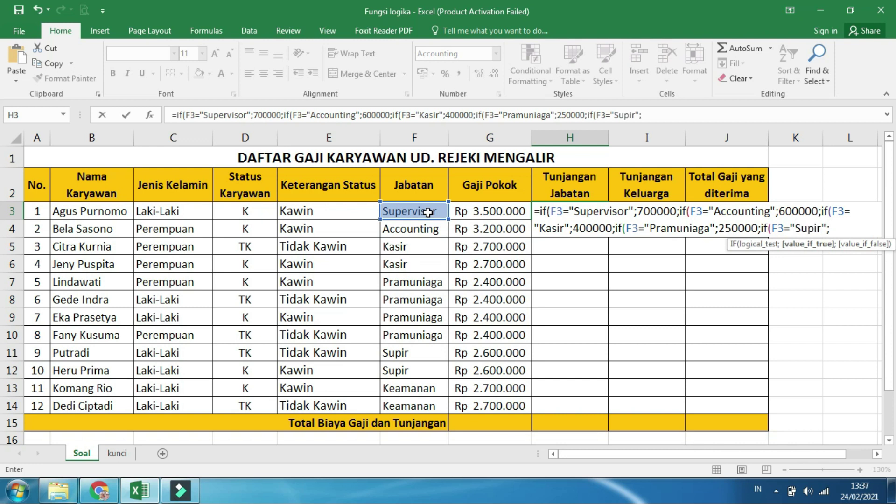
type("350000;")
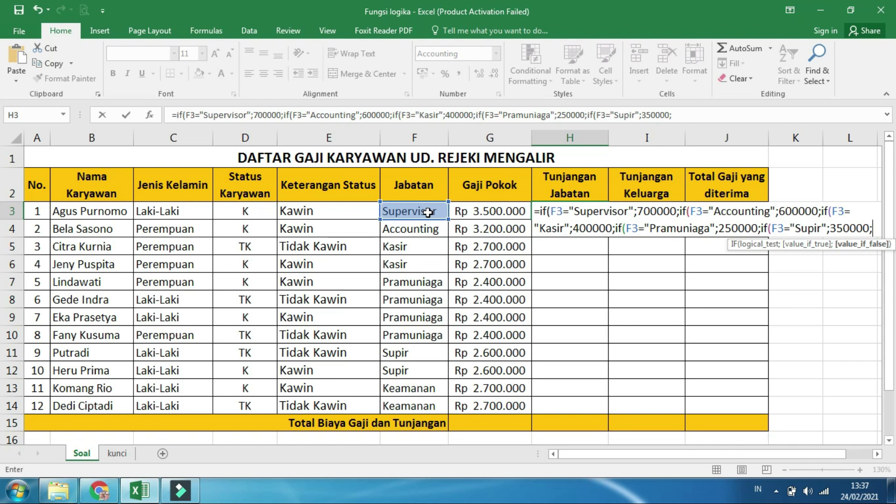
Step: Nest a sixth IF in the H3 formula that tests F3="Keamanan" and returns 300000, then close all six IFs and enter it
type("if(")
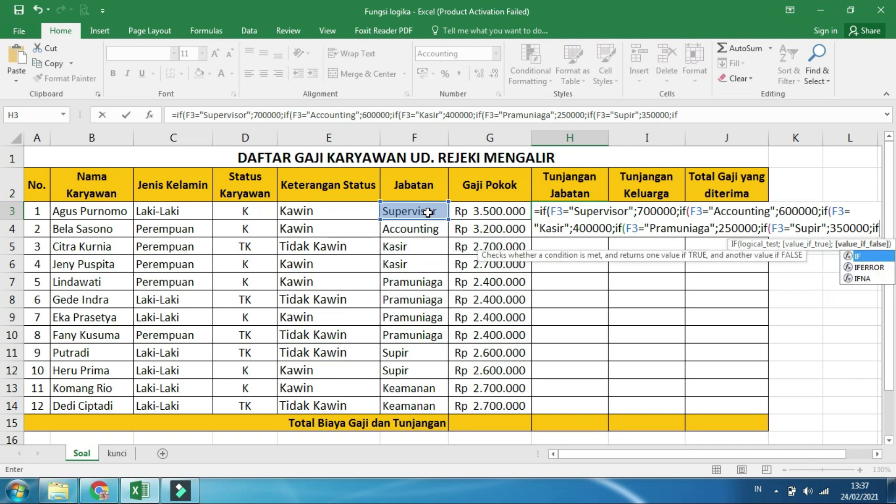
left_click(428, 212)
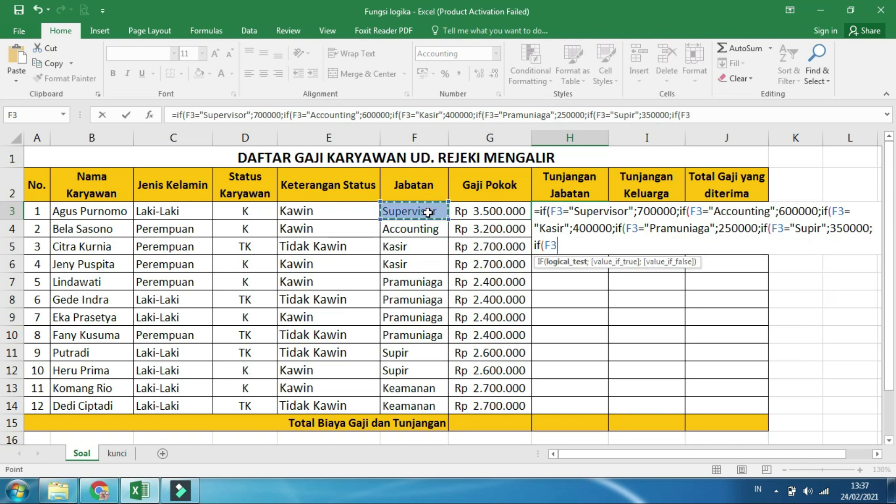
type("=\"")
type("Ke")
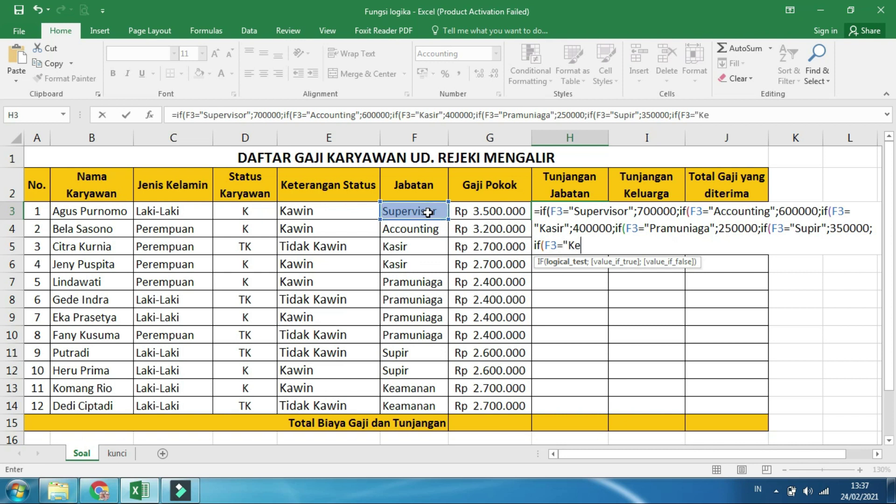
type("amanan\";")
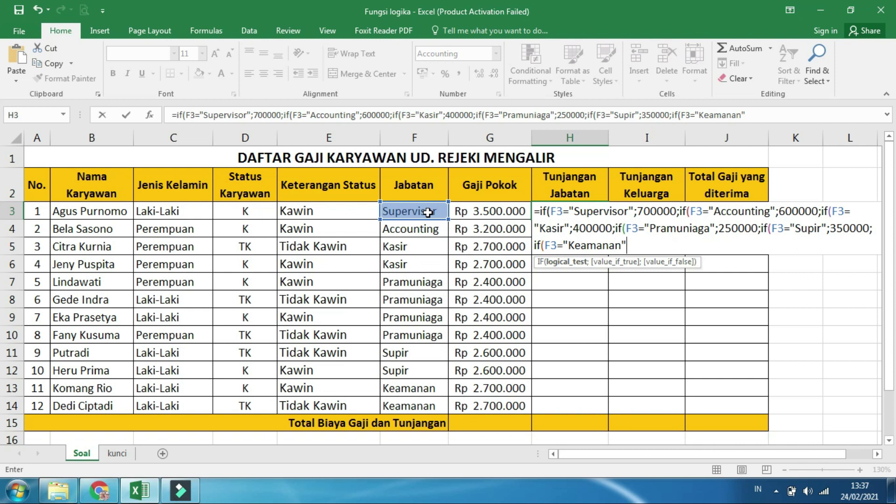
type("3")
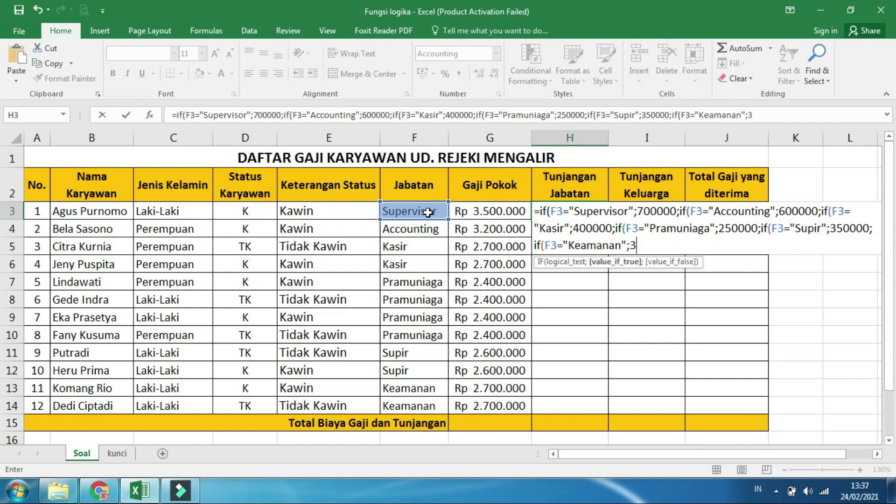
type("00000")
type(")")
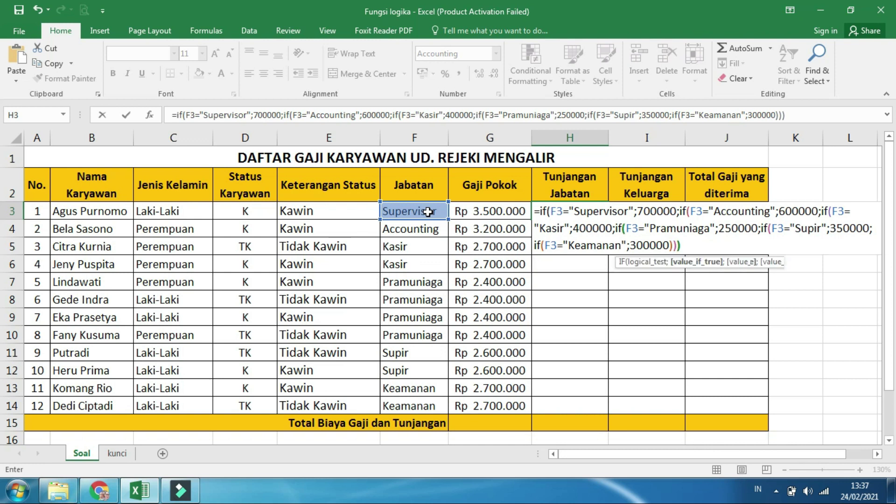
type("))")
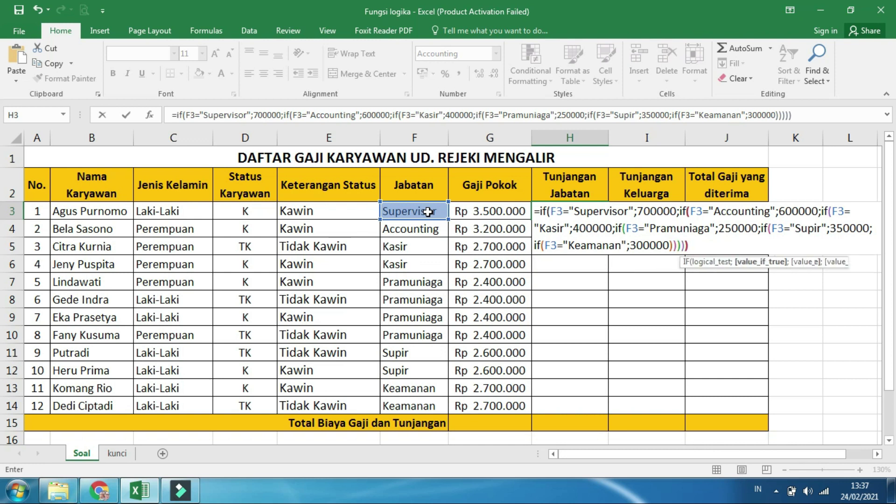
type("))")
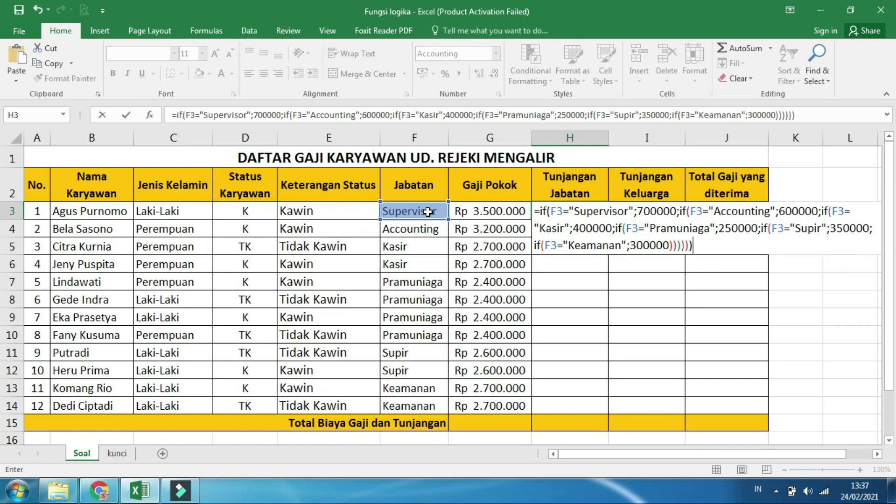
key("Return")
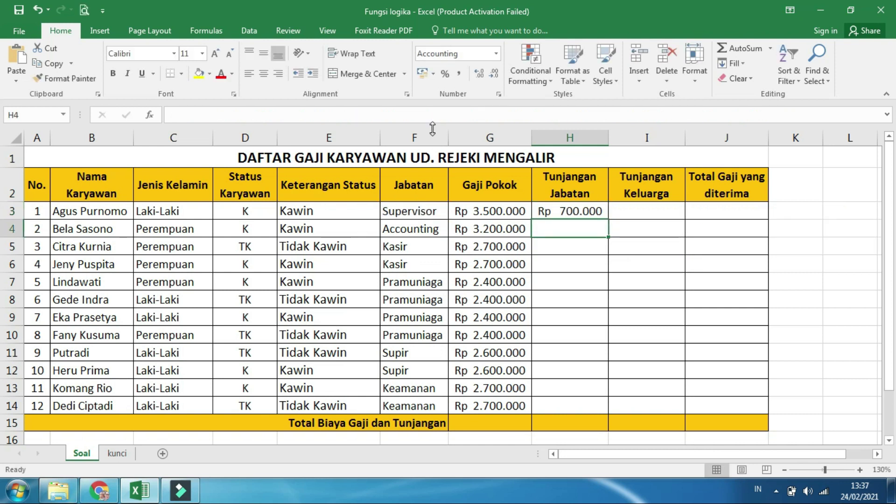
Step: Fill the Tunjangan Jabatan formula from H3 down to H14
left_click(559, 211)
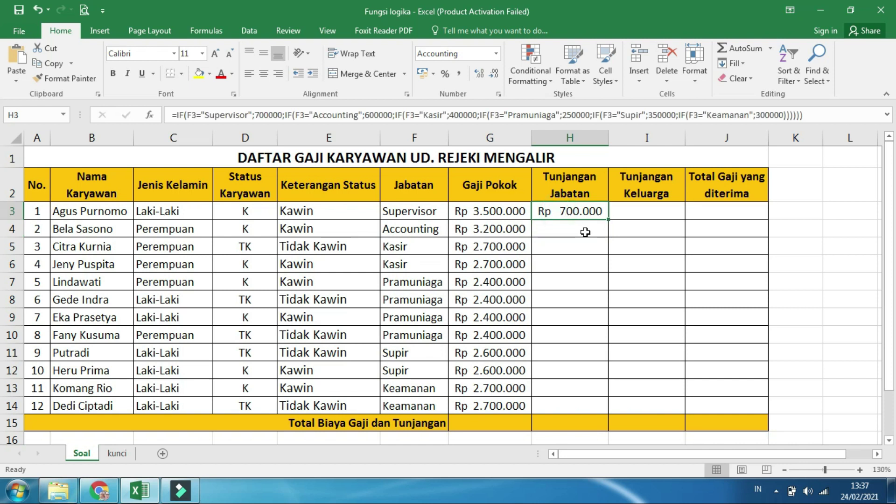
left_click_drag(608, 219, 591, 414)
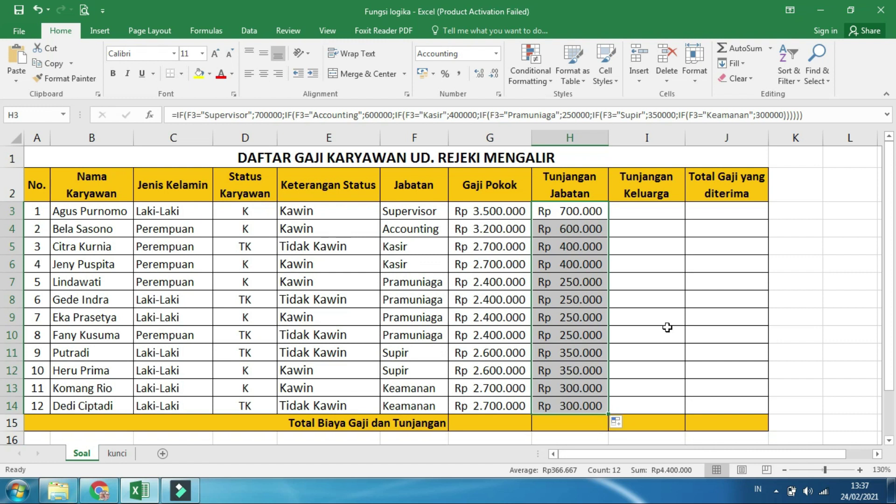
Step: Format H3:H14 as Accounting with 0 decimal places and the Rp symbol
left_click(591, 215)
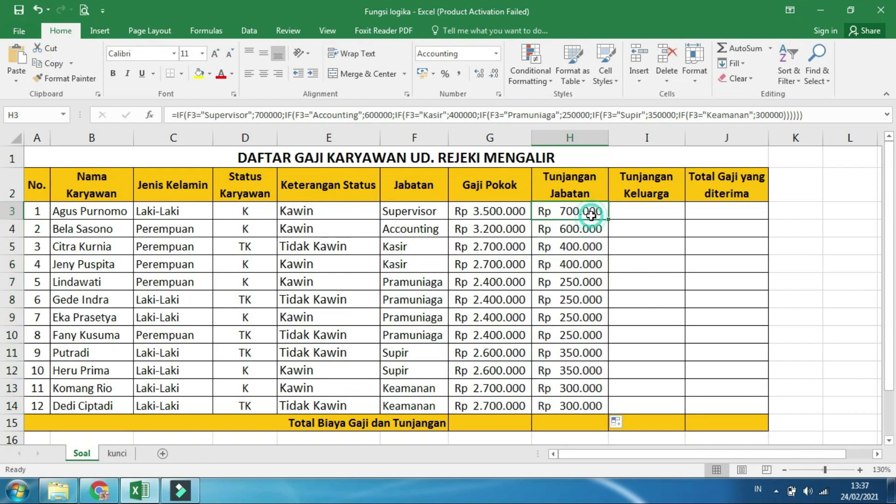
left_click_drag(592, 214, 568, 407)
right_click(570, 227)
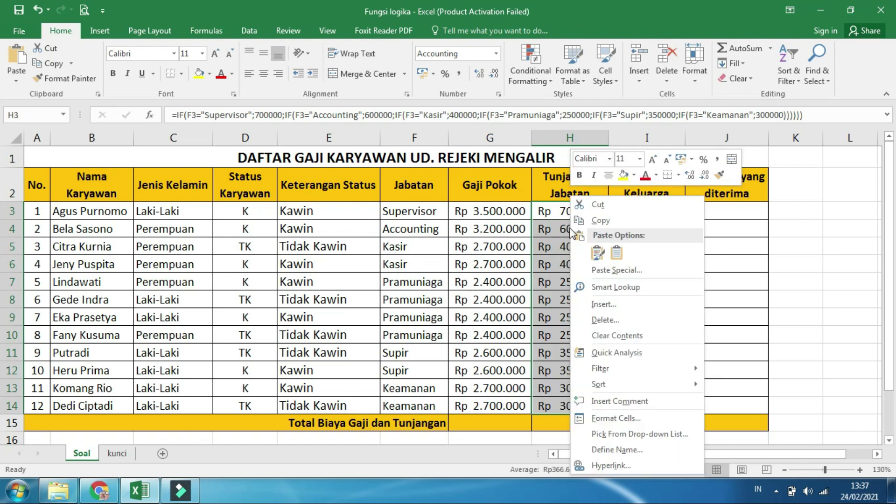
left_click(632, 415)
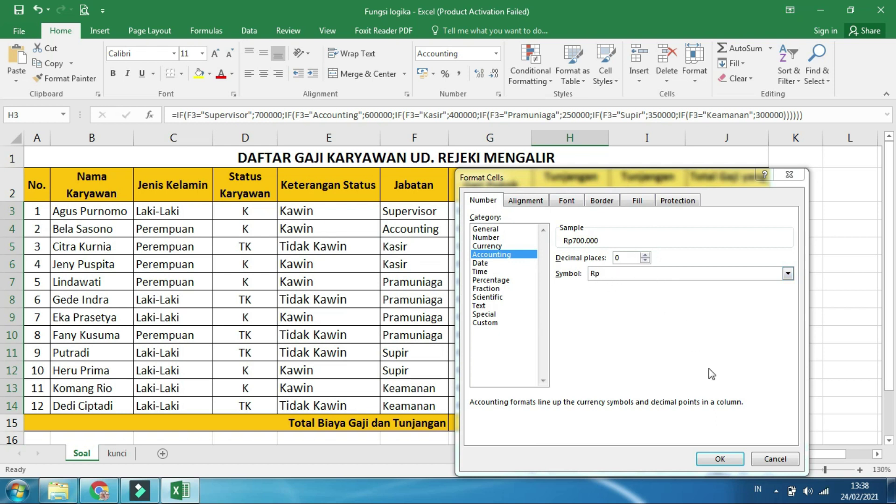
left_click(721, 457)
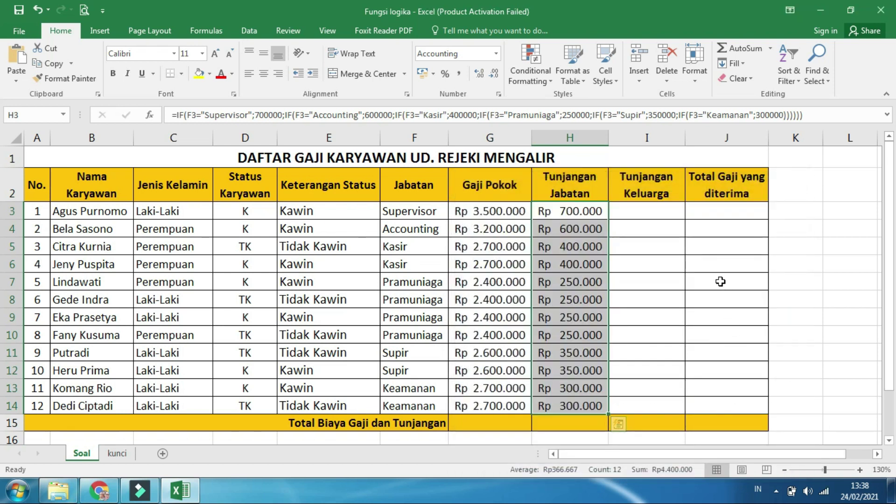
left_click(722, 282)
Step: Review the nested IF formula in H3, from the Supervisor test and its value through the closing parentheses
left_click(605, 213)
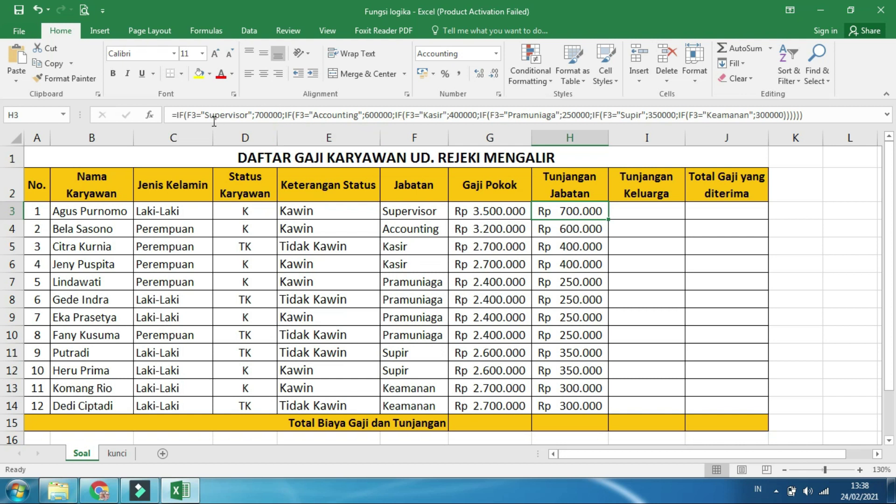
left_click_drag(202, 114, 281, 112)
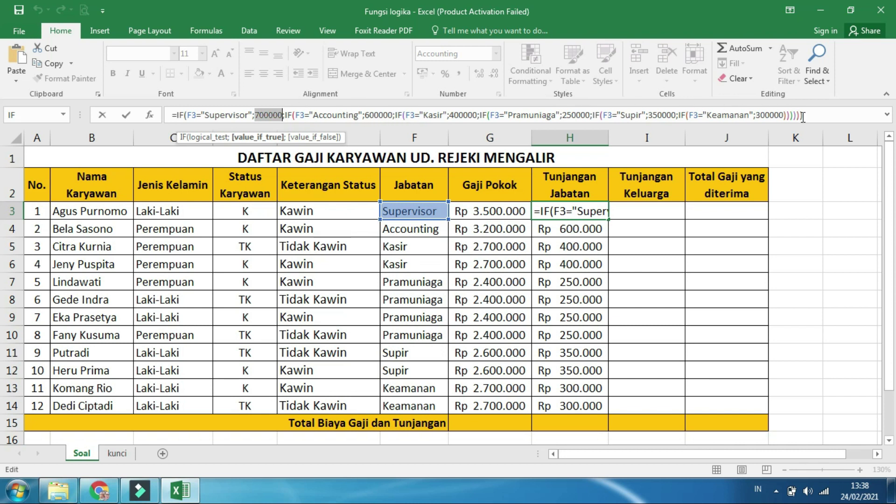
left_click(803, 116)
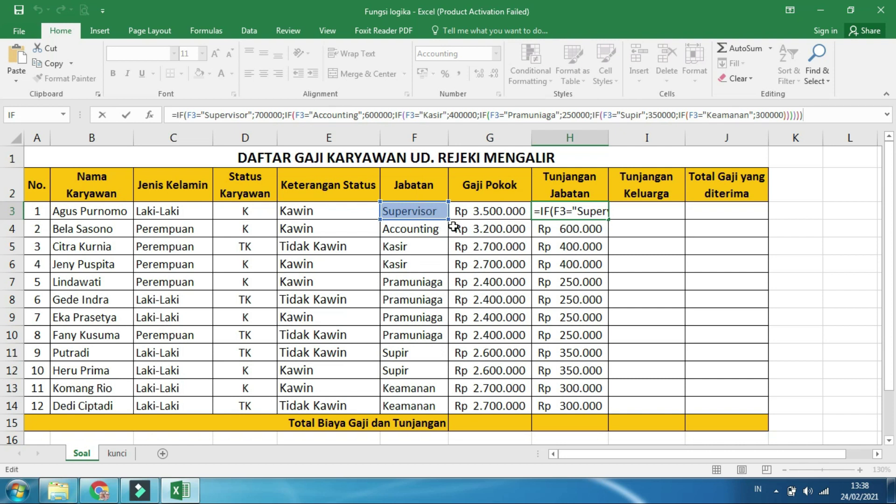
key("Return")
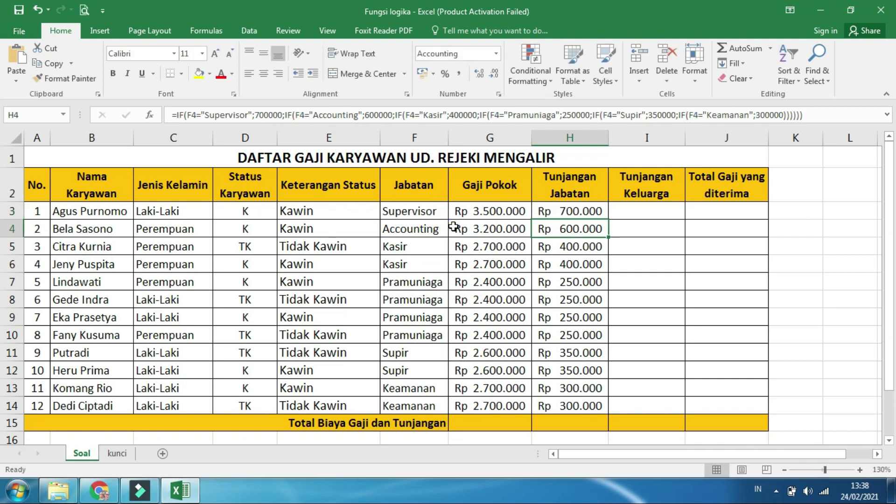
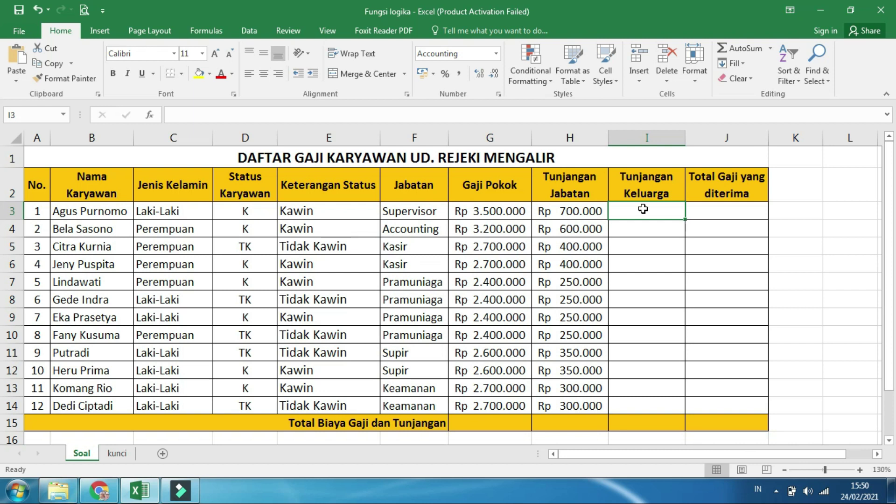
Step: Examine the Jenis Kelamin and Keterangan Status entries in C3 and E3 as conditions for the family allowance
left_click(168, 212)
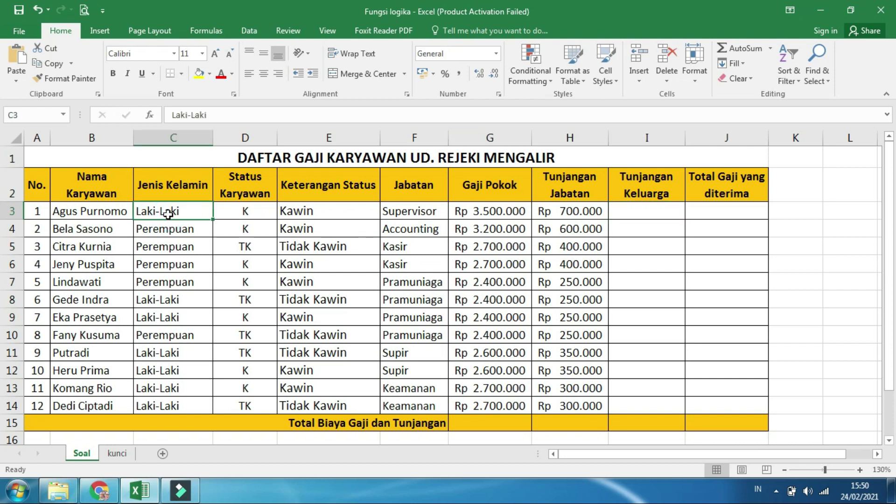
left_click(356, 214)
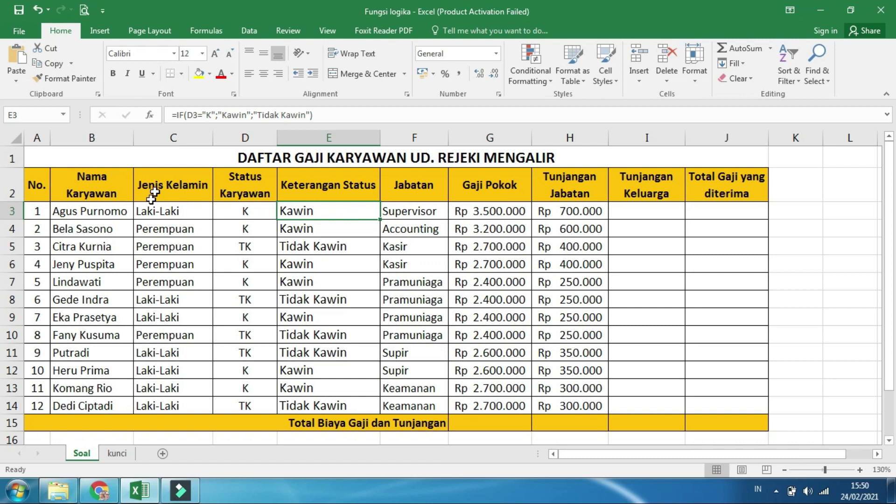
left_click(149, 209)
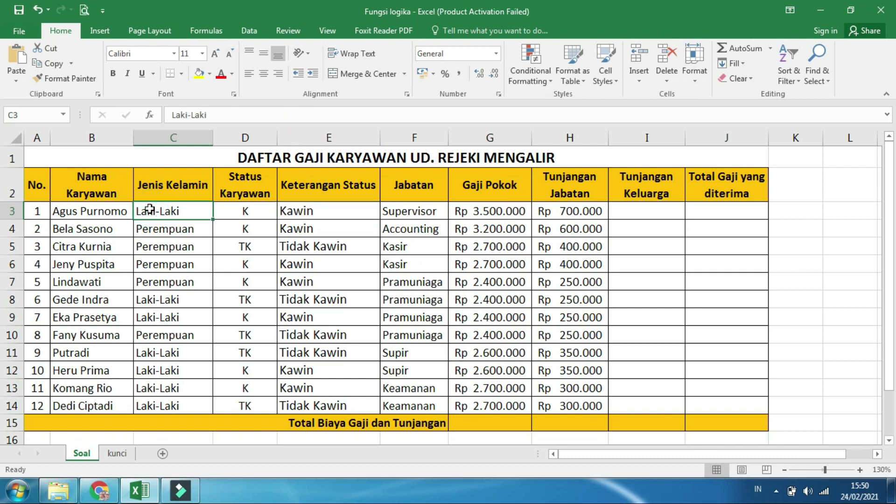
left_click(329, 218)
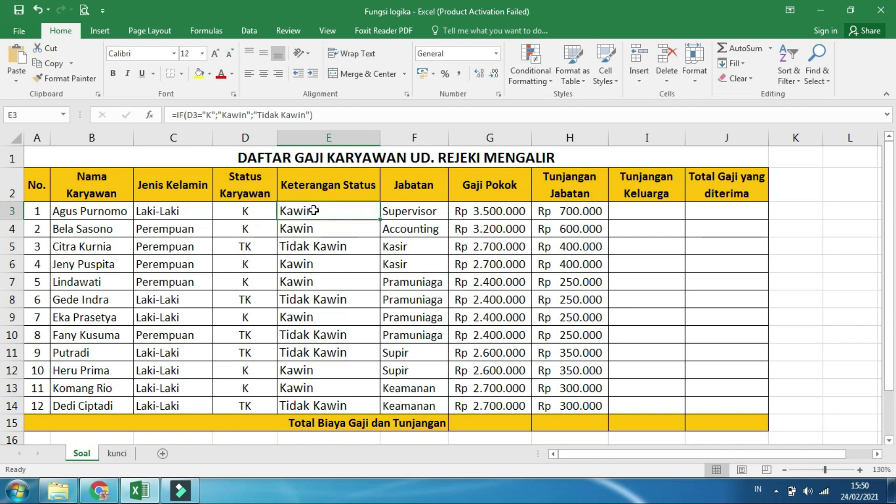
Step: Start the Tunjangan Keluarga formula in I3 as an IF with an AND test whose first condition is C3="Laki-laki"
left_click(659, 215)
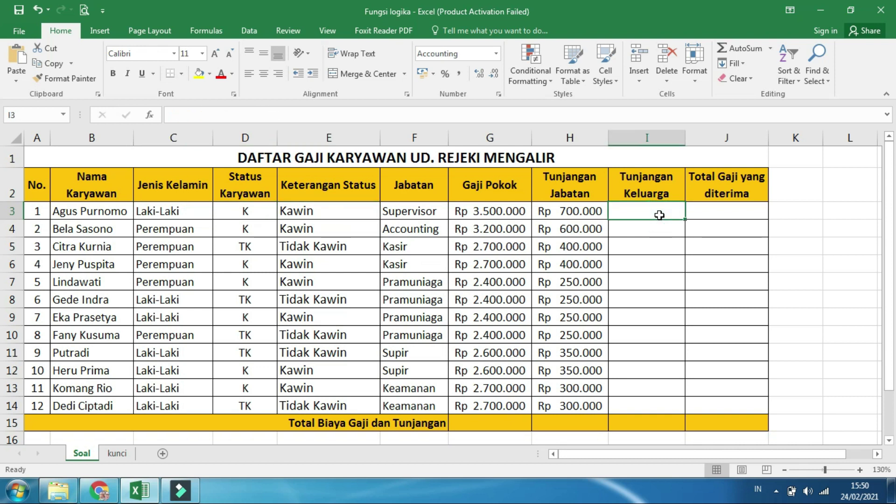
type("=")
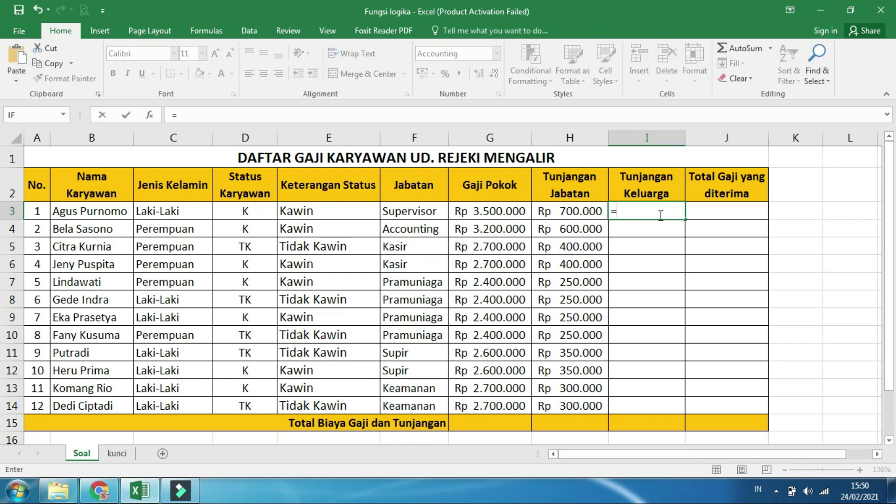
type("if")
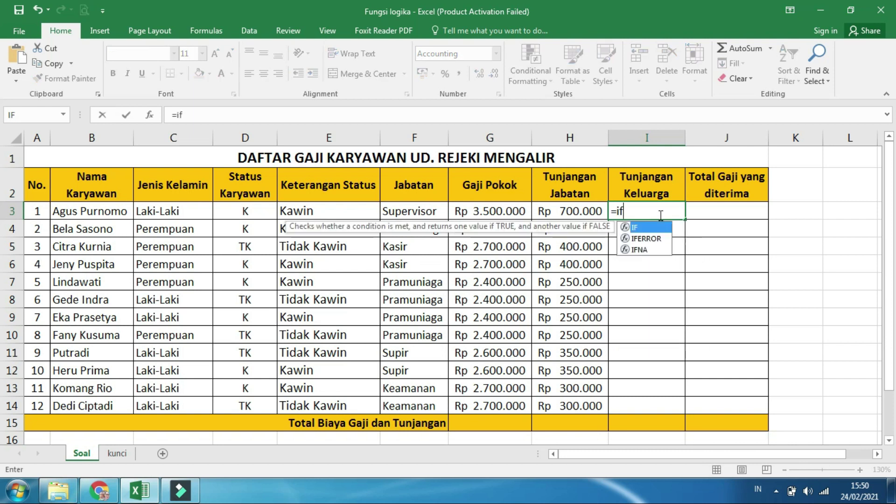
type("(")
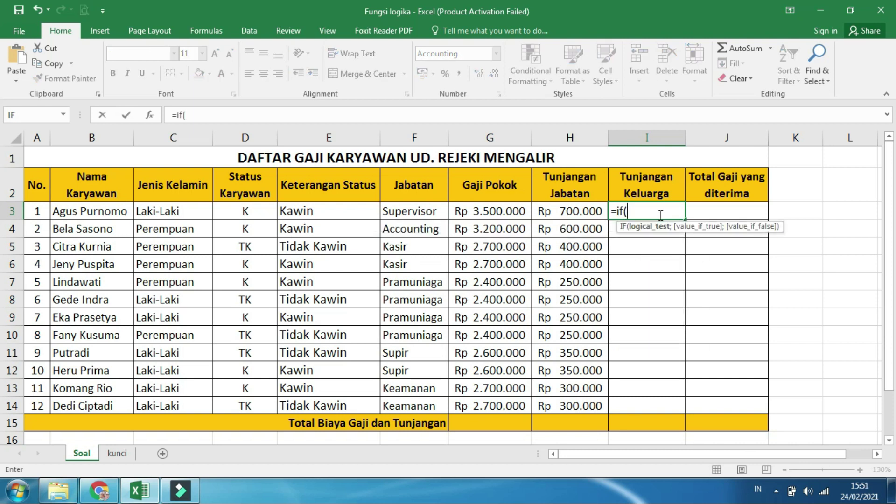
type("an")
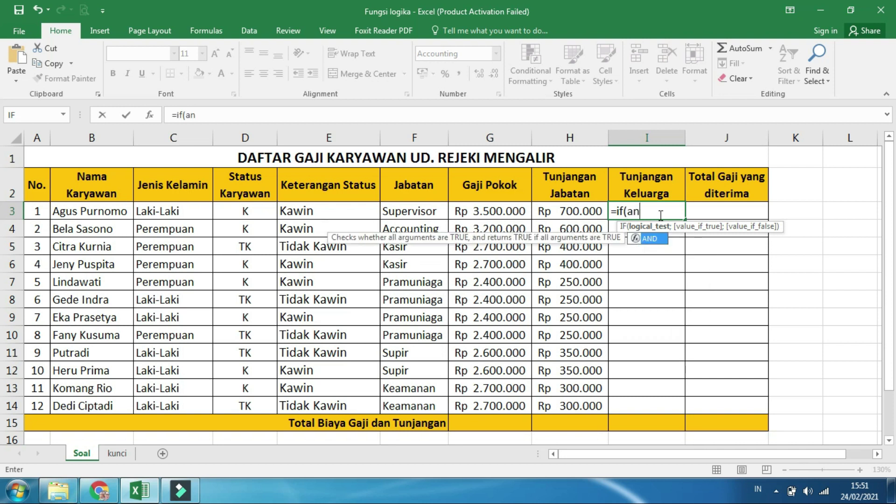
type("d(")
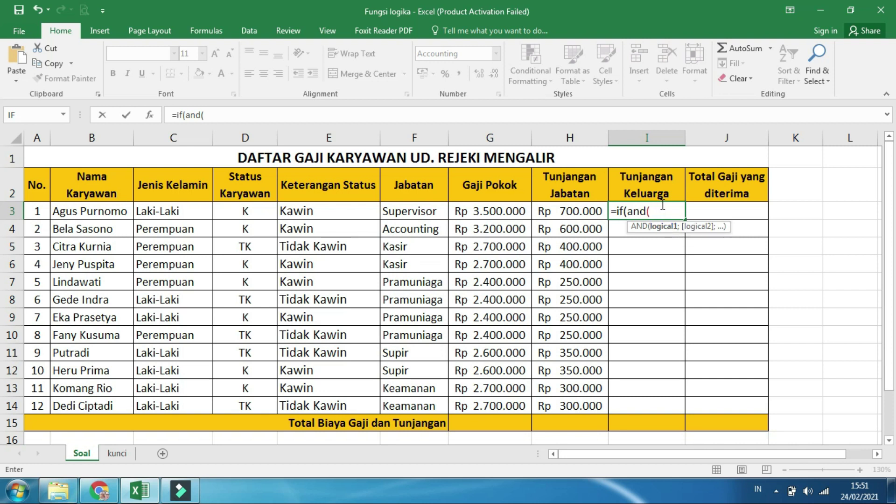
left_click(149, 213)
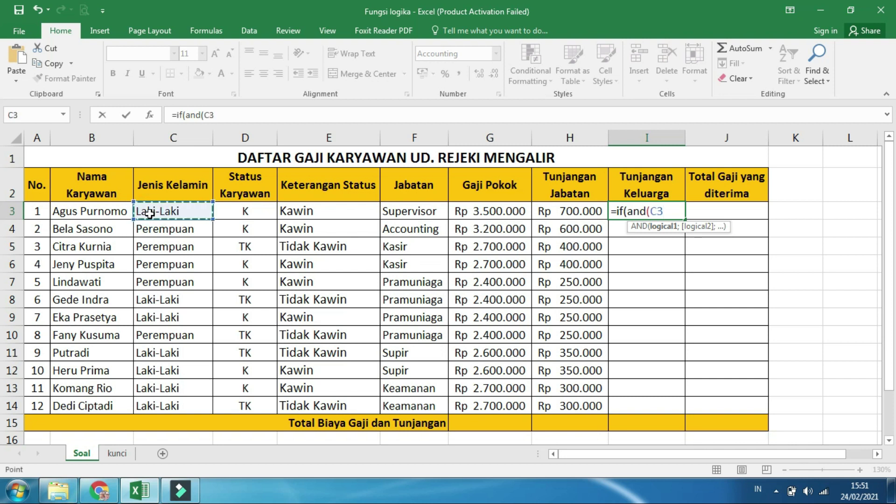
type("=")
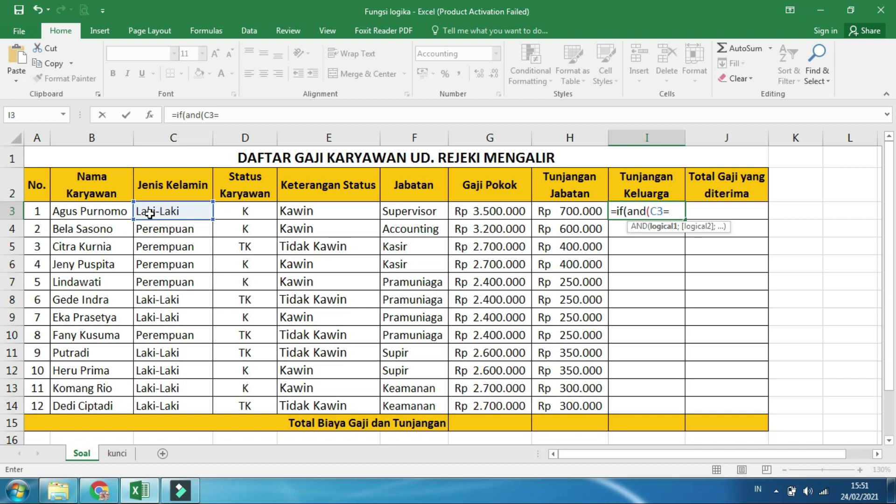
type("\"Laki-laki")
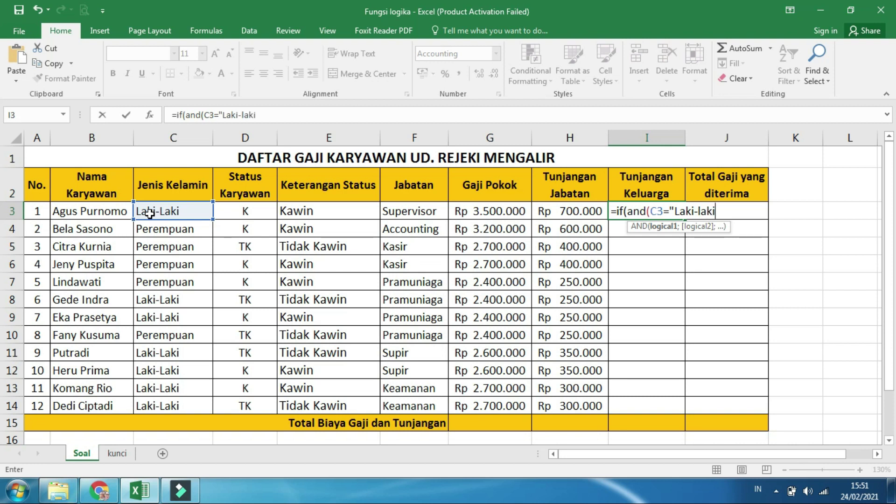
type("\";")
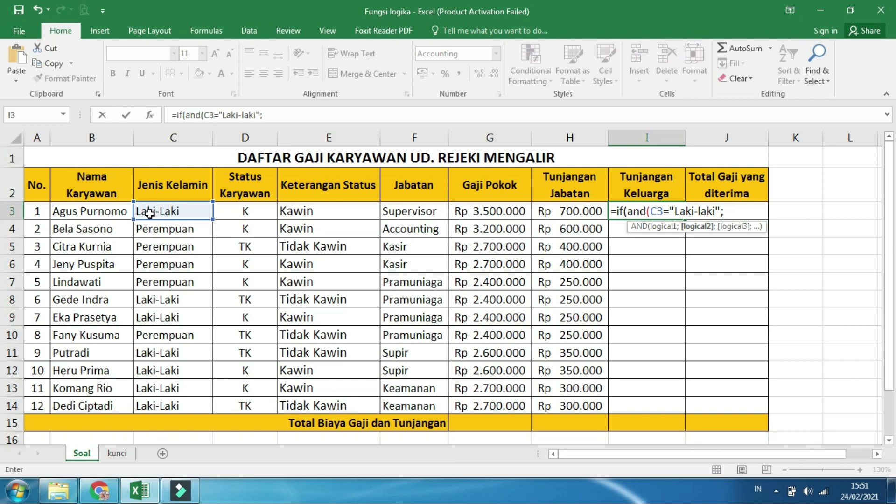
Step: Complete the I3 formula with condition E3="Kawin", 300000 if true and 0 if false, and fill it down to I14
left_click(303, 213)
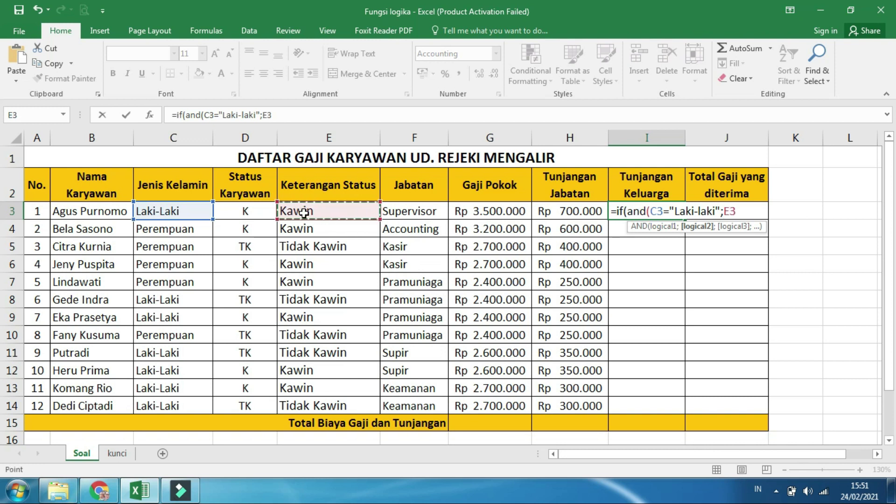
type("=\"Kawin")
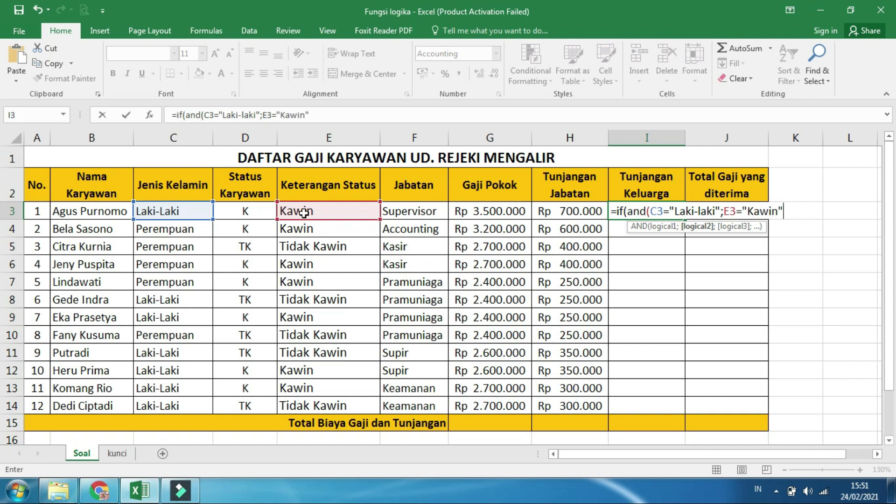
type("\");")
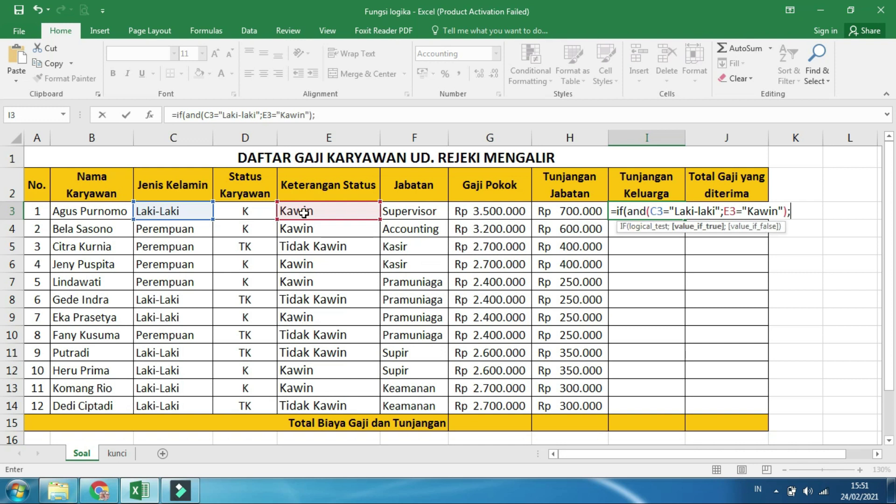
type("300000")
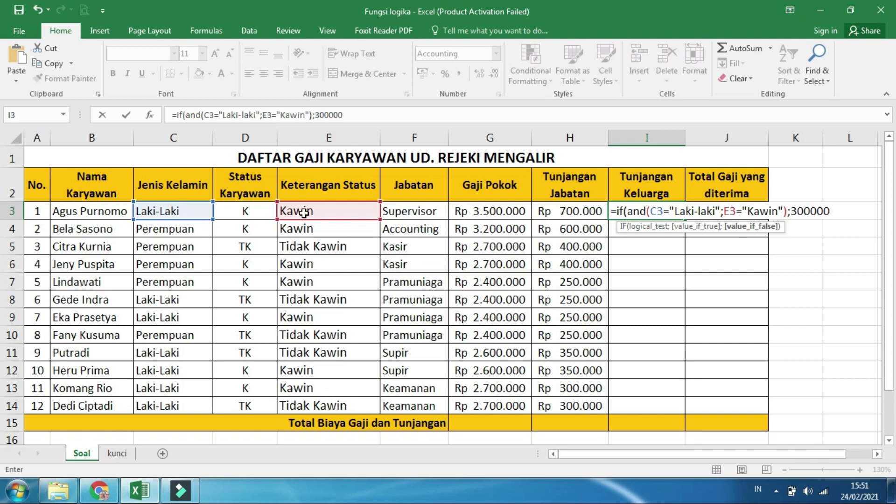
type(";0)")
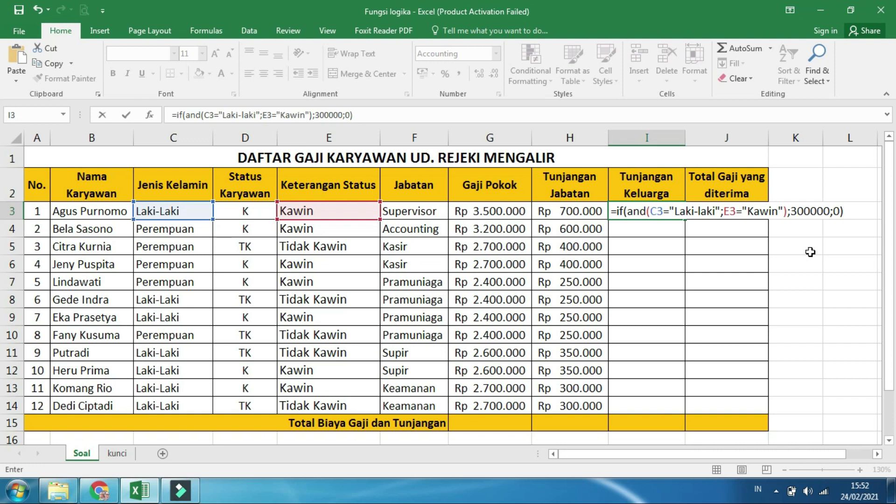
key("Return")
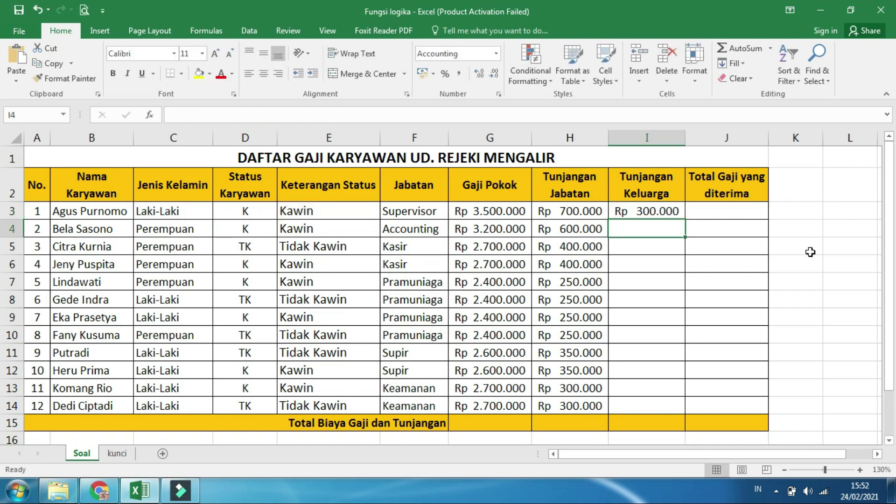
left_click(658, 211)
left_click_drag(685, 218, 672, 409)
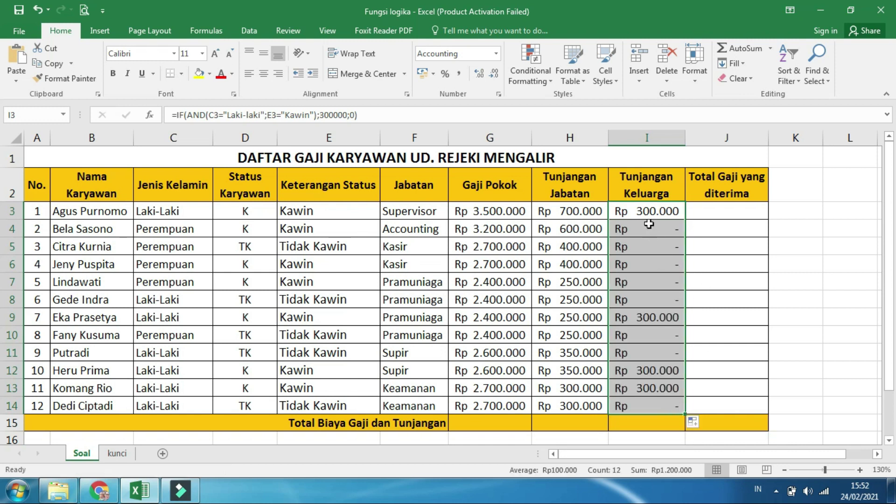
Step: Check the Jenis Kelamin and Keterangan Status entries of rows 3, 9, 12 and 13 against their family allowance
left_click(177, 211)
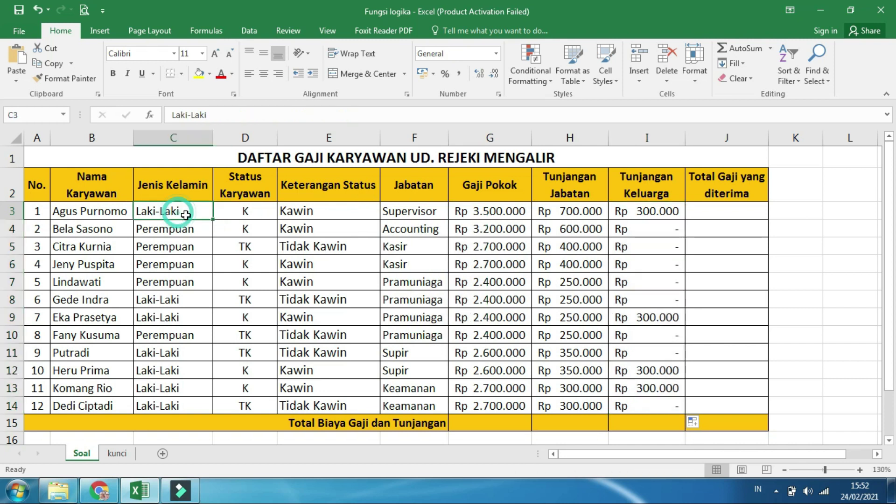
left_click(294, 211)
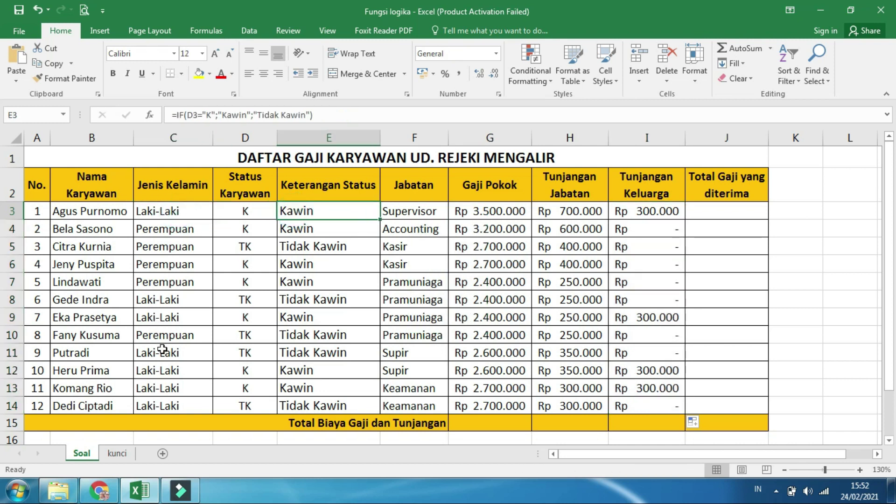
left_click(161, 317)
left_click(304, 318)
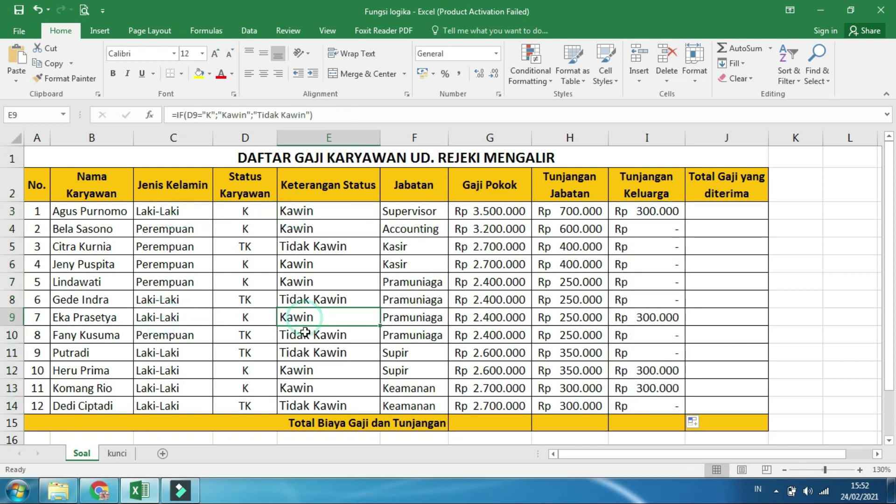
left_click(183, 370)
left_click(294, 371)
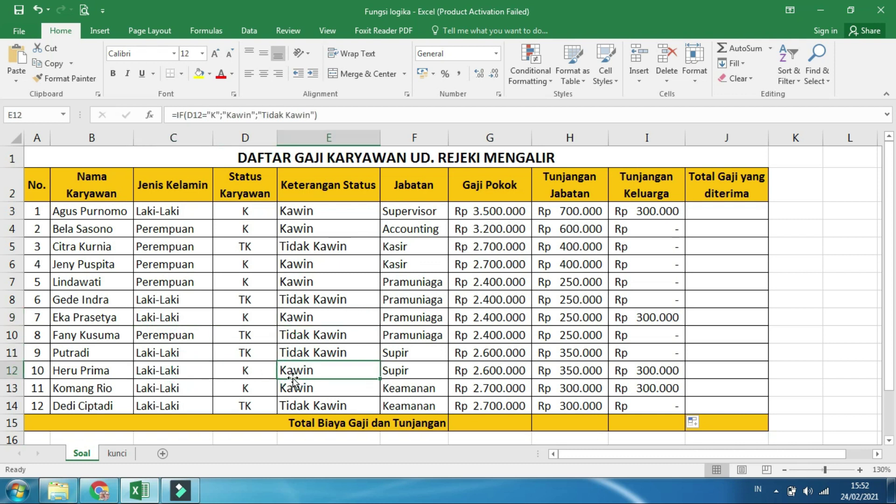
left_click(163, 391)
left_click(328, 391)
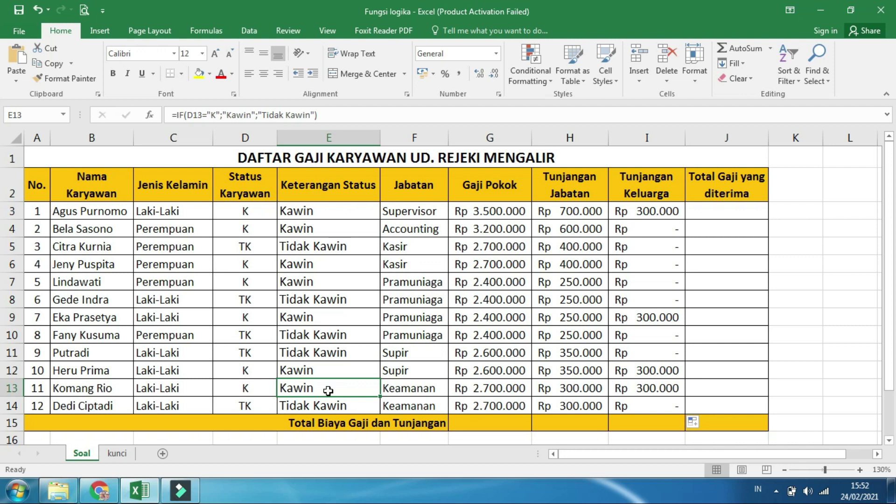
left_click(634, 210)
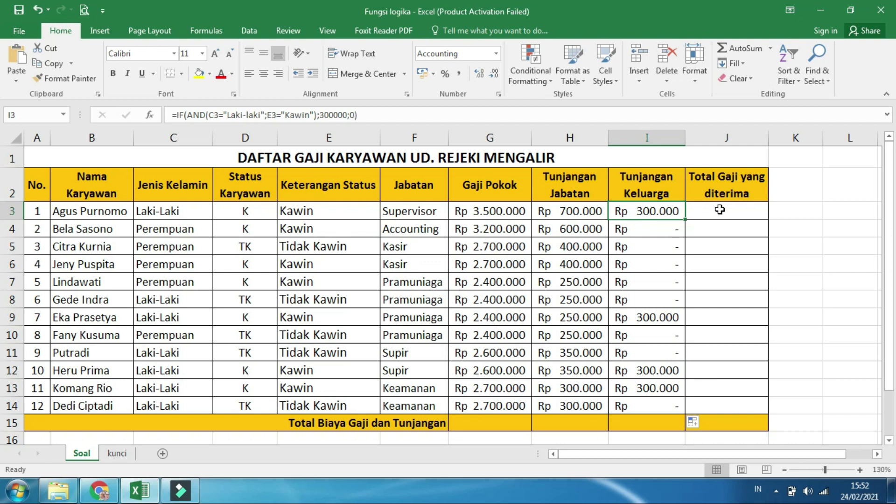
type("=")
key("Escape")
key("Down")
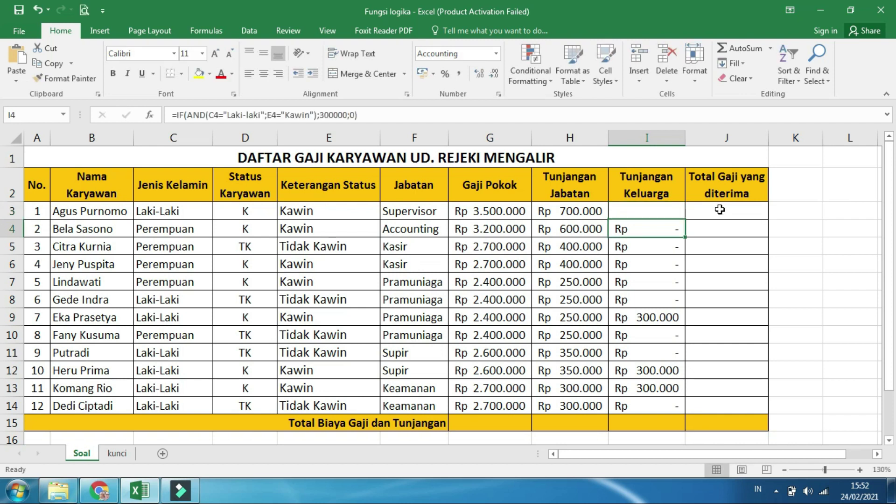
key("ctrl+z")
Step: Calculate Total Gaji yang diterima in J3 with =SUM(G3:I3) and fill the formula down to J14
left_click(719, 209)
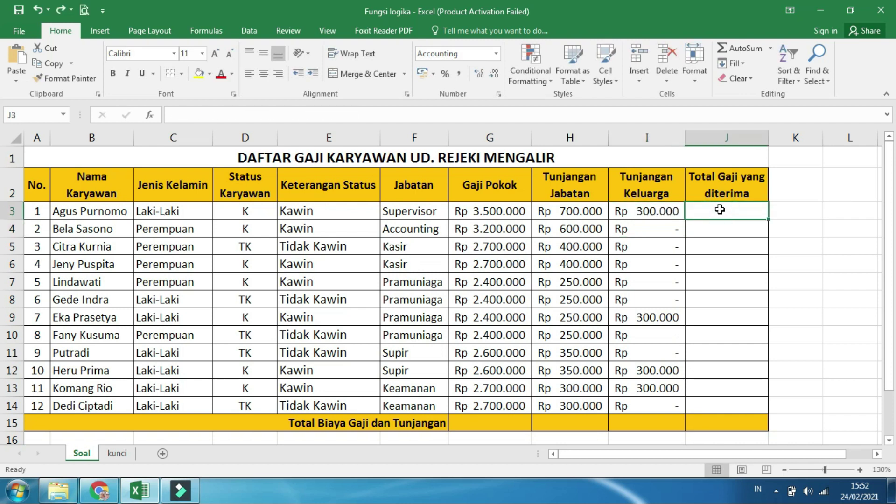
type("=sum(")
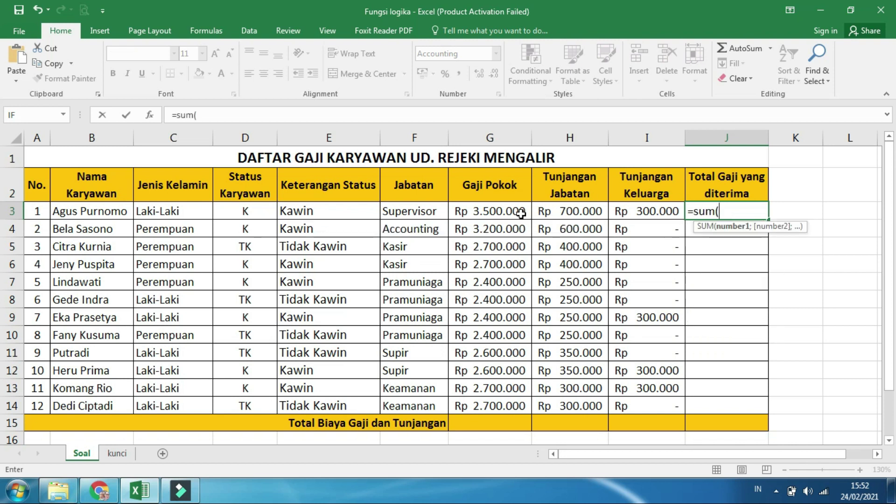
left_click_drag(529, 213, 621, 213)
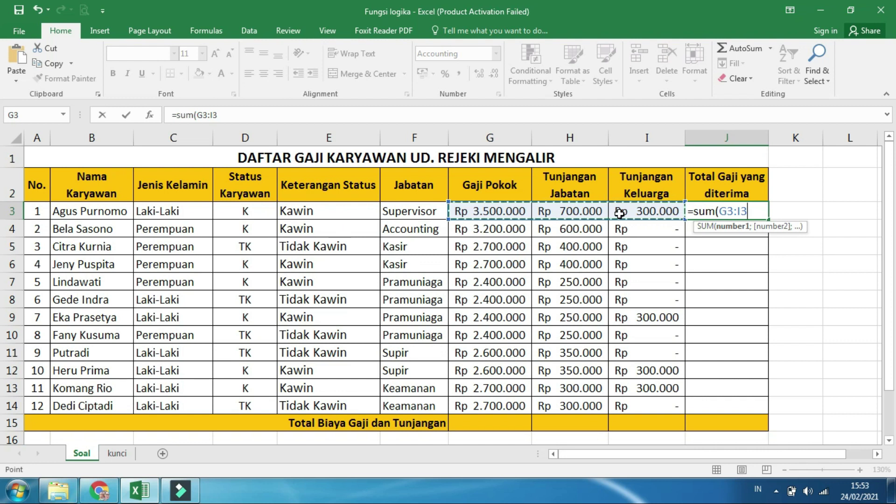
type(")")
key("ctrl+Return")
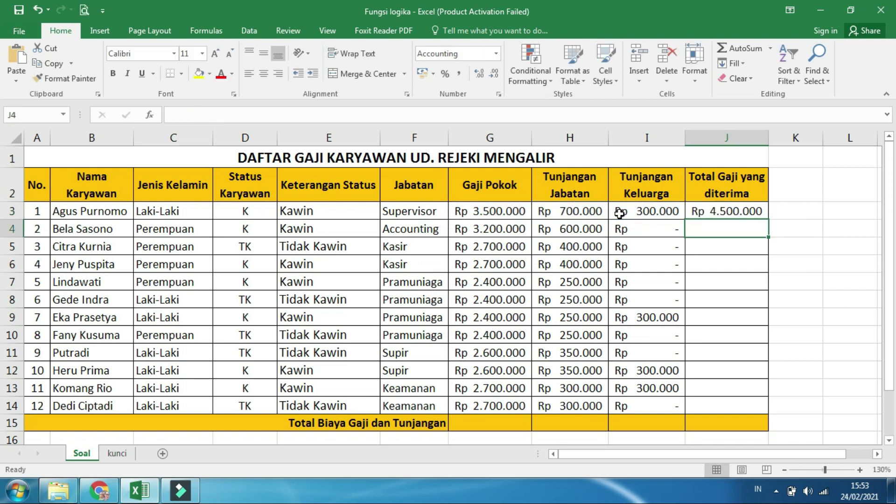
left_click(768, 215)
left_click_drag(770, 220, 759, 409)
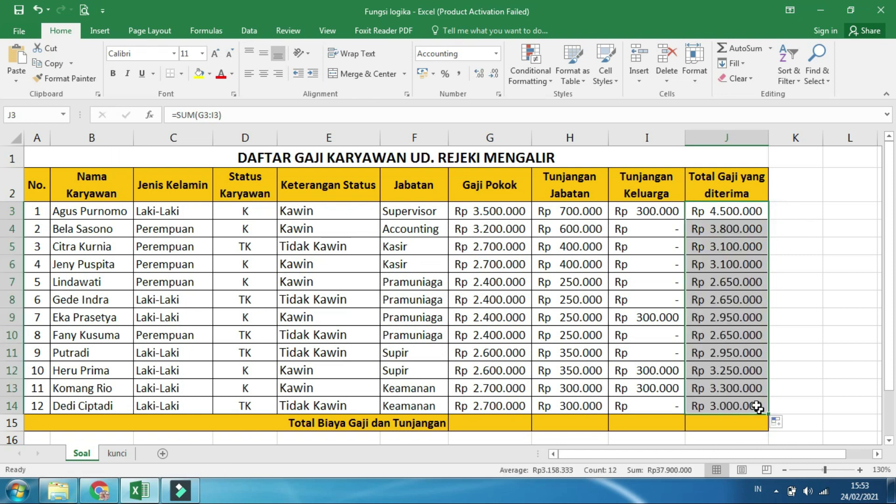
Step: Total the Gaji Pokok column in G15 with =SUM(G3:G14)
left_click(508, 421)
type("=")
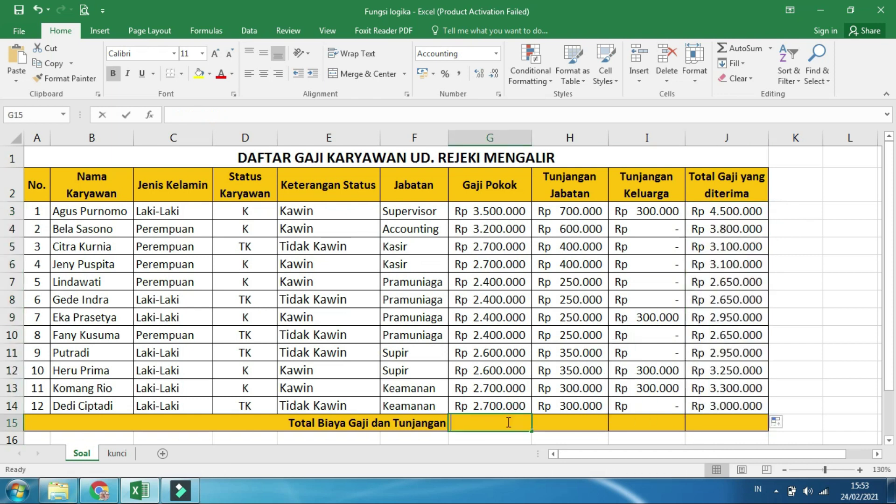
type("sum(")
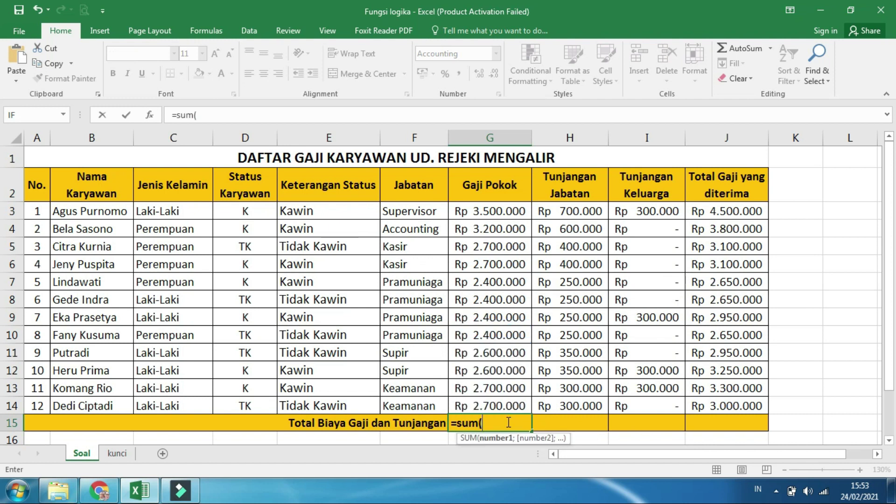
left_click_drag(471, 217, 467, 407)
key("Return")
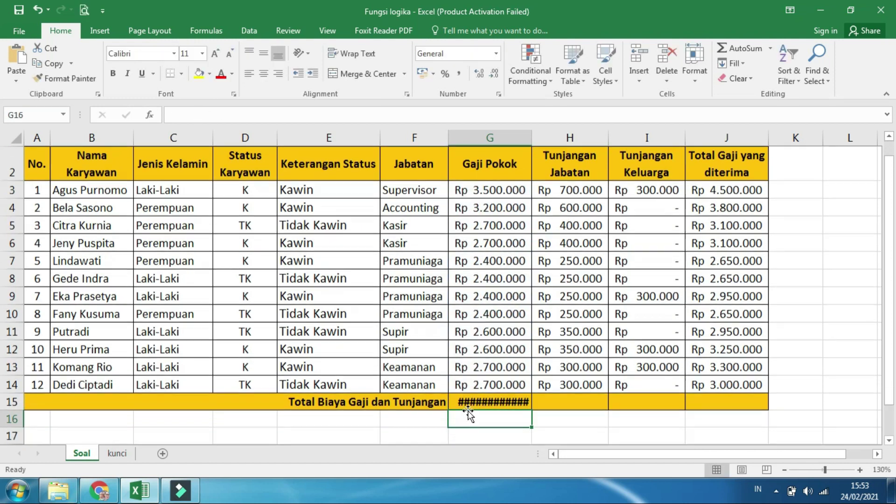
Step: Autofit the width of column G and fill the G15 total formula across to J15
left_click(476, 402)
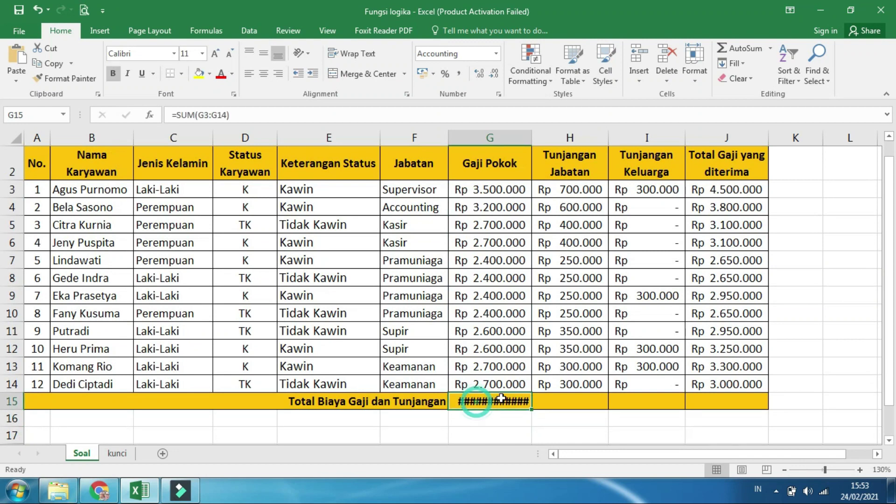
double_click(531, 138)
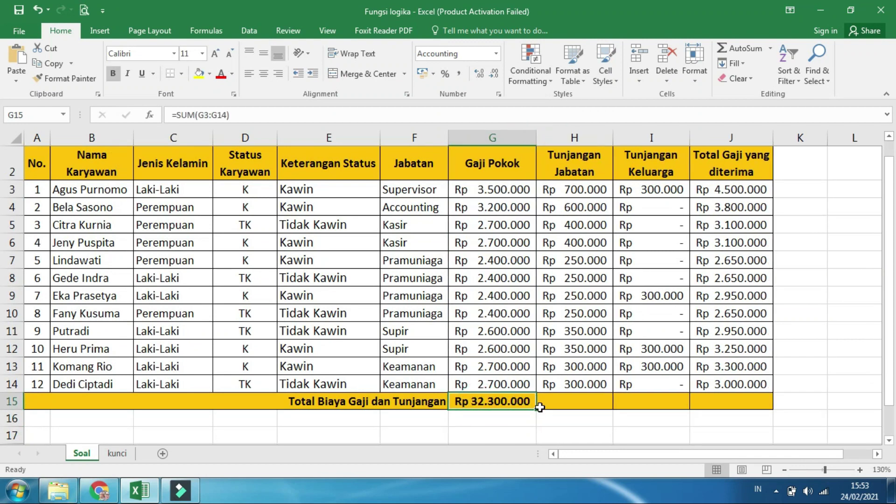
left_click_drag(536, 409, 737, 415)
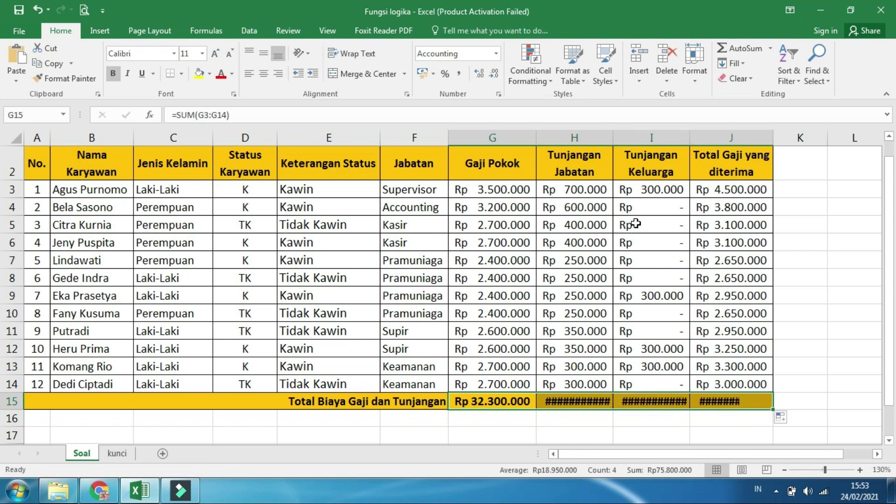
Step: Autofit the widths of columns H, I and J so their totals in row 15 fit
double_click(613, 138)
double_click(694, 139)
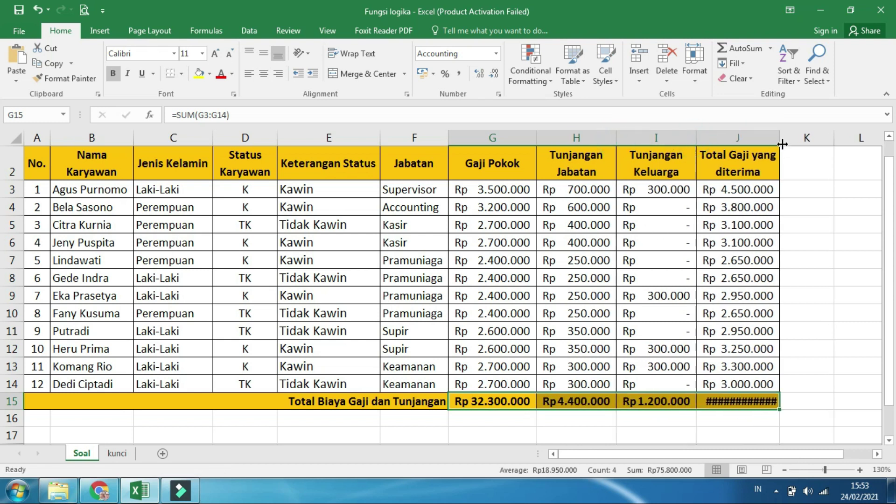
double_click(779, 138)
left_click(818, 308)
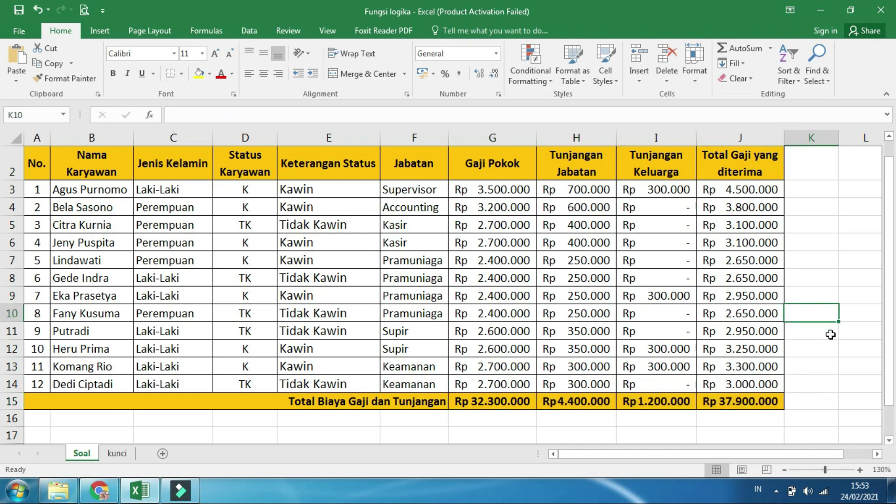
Step: Review the row 3 logical formulas: Keterangan Status in E3, Tunjangan Jabatan in H3 and Tunjangan Keluarga in I3
scroll(831, 335, "up", 1)
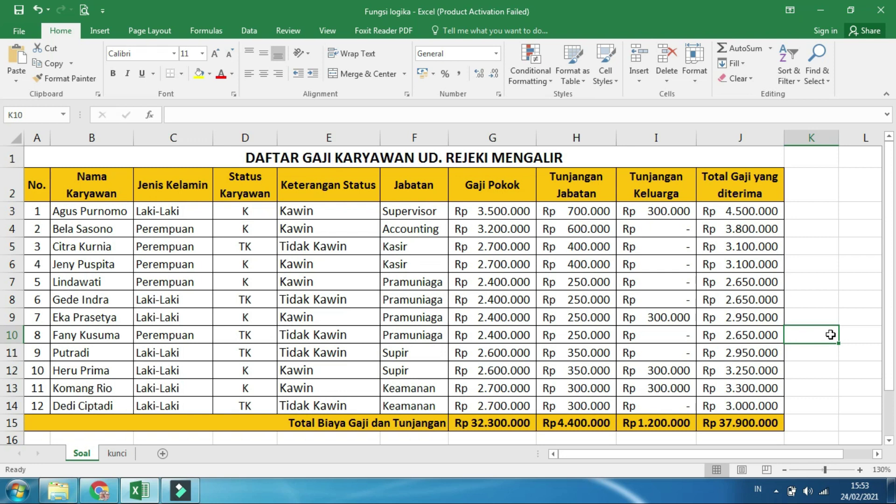
left_click(335, 209)
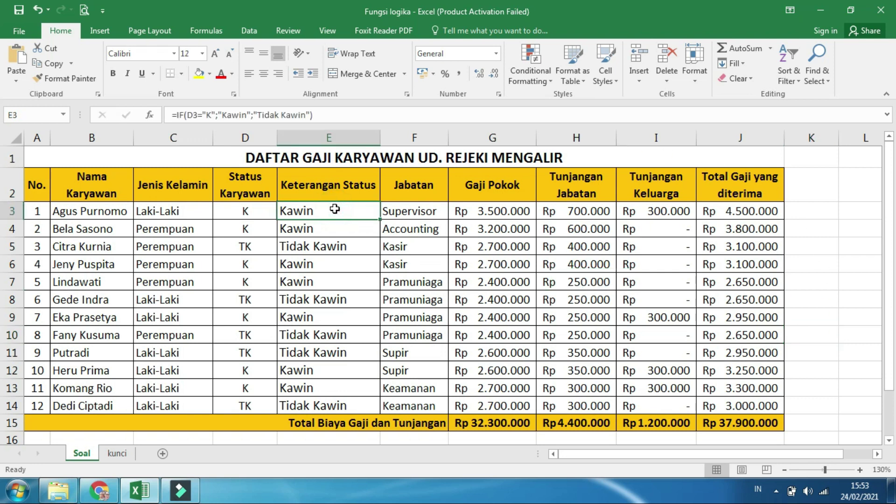
left_click(171, 115)
triple_click(310, 117)
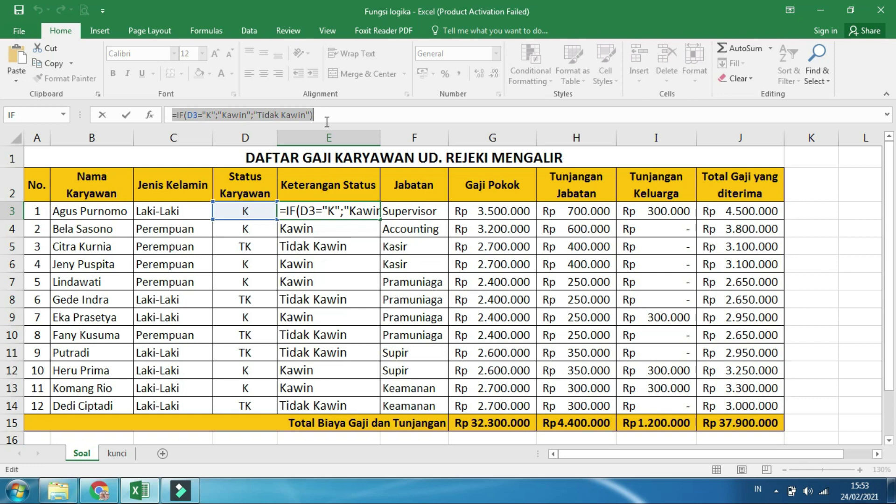
key("Return")
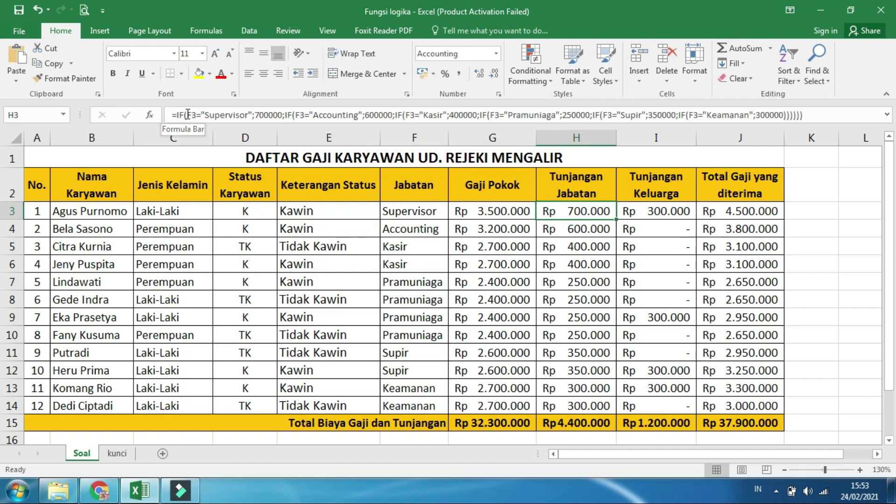
left_click_drag(174, 116, 811, 120)
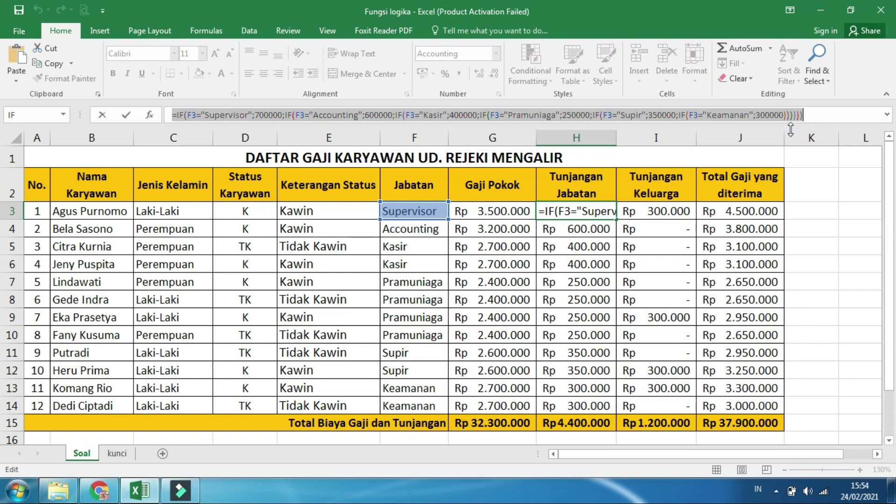
left_click(775, 138)
key("Return")
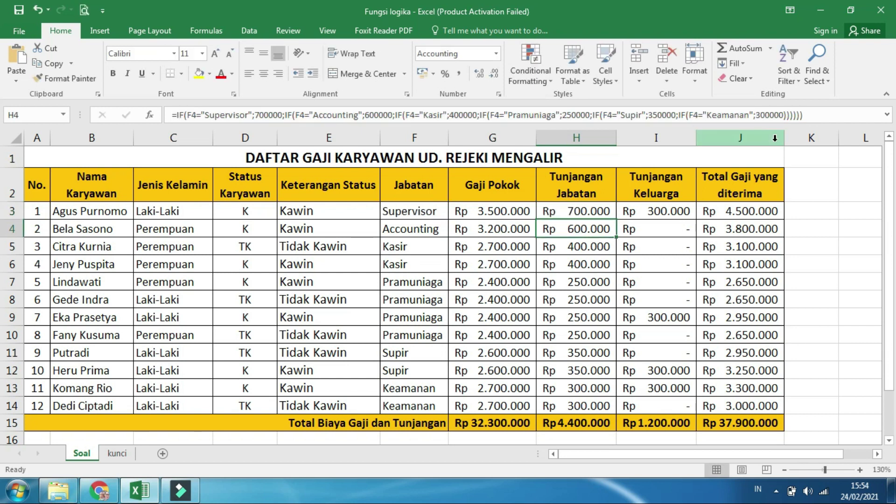
left_click(717, 207)
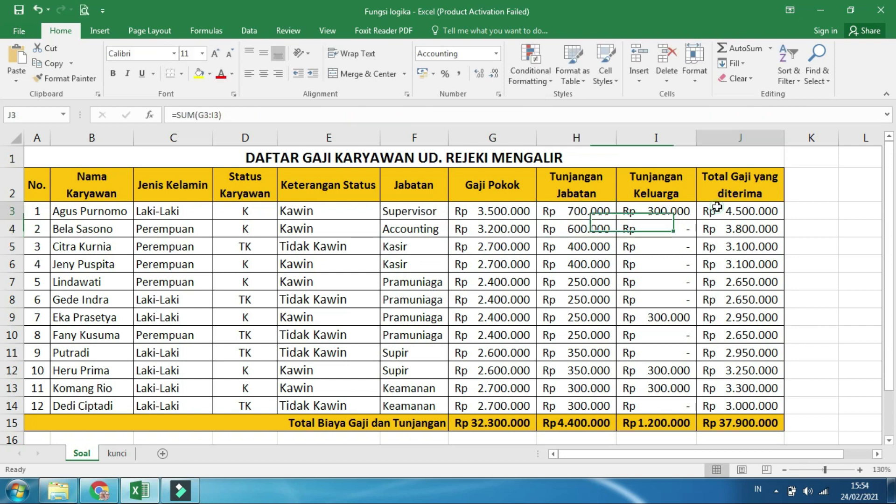
left_click(675, 212)
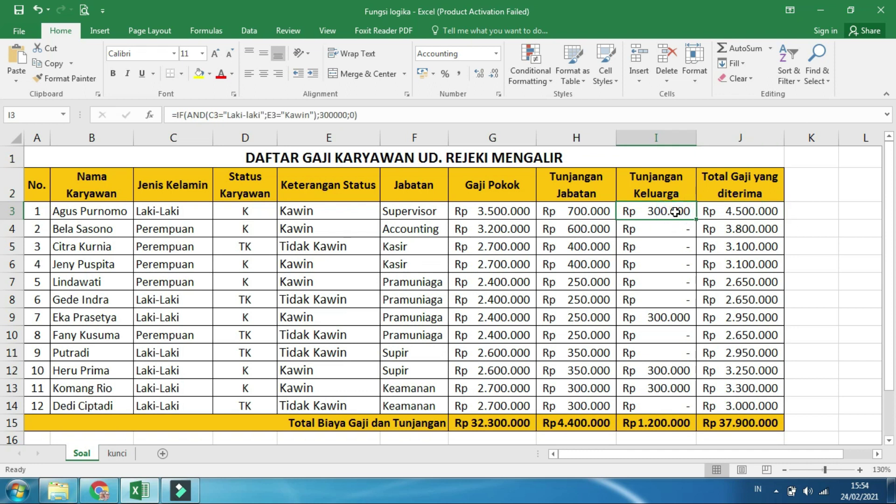
left_click_drag(173, 116, 368, 113)
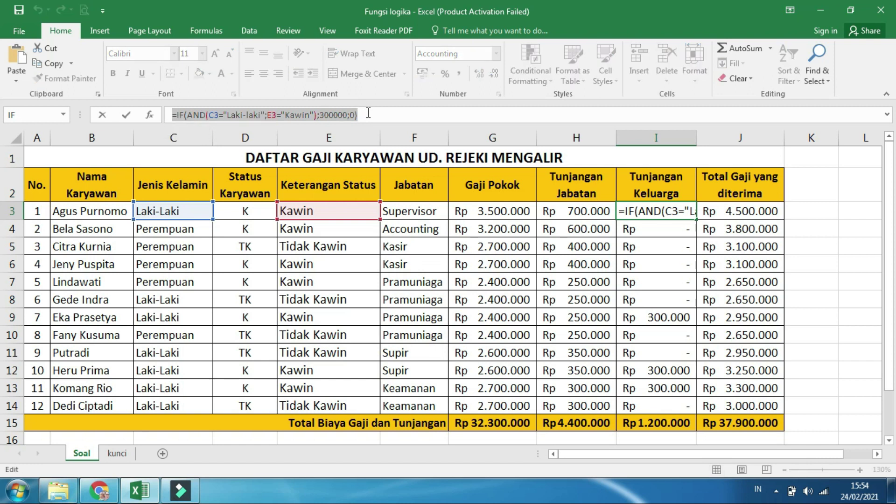
key("Return")
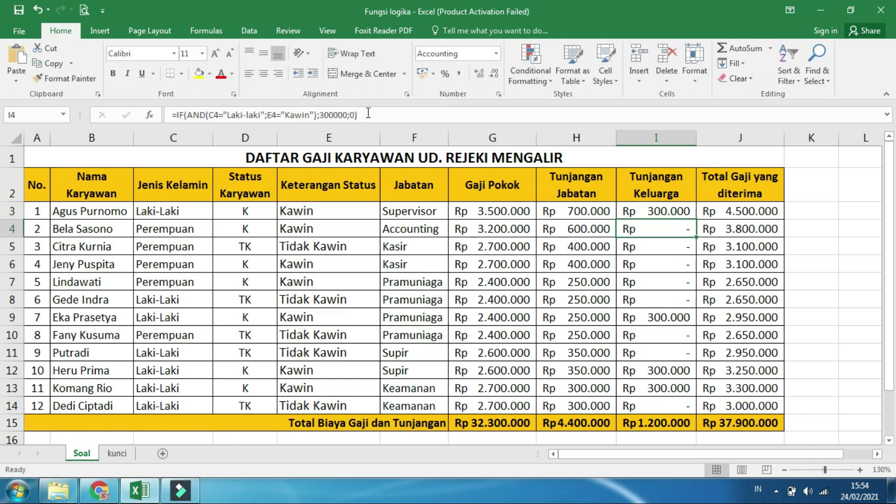